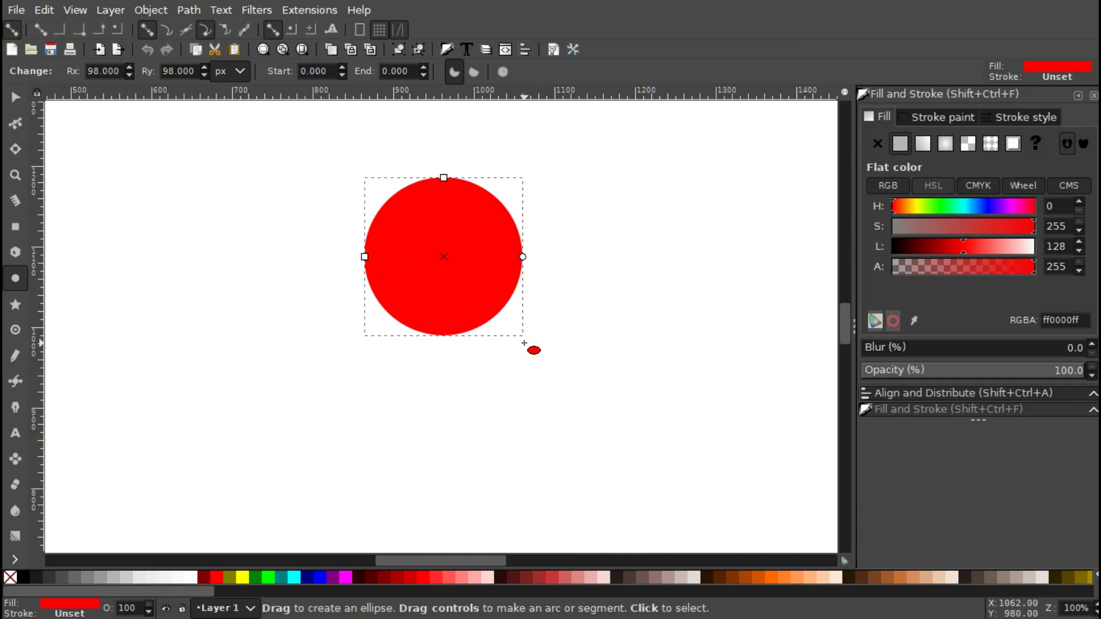
Convert the red circle to a path and set its opacity to 50.5%.
{"action": "left_click", "coordinate": [189, 10]}
{"action": "left_click", "coordinate": [201, 30]}
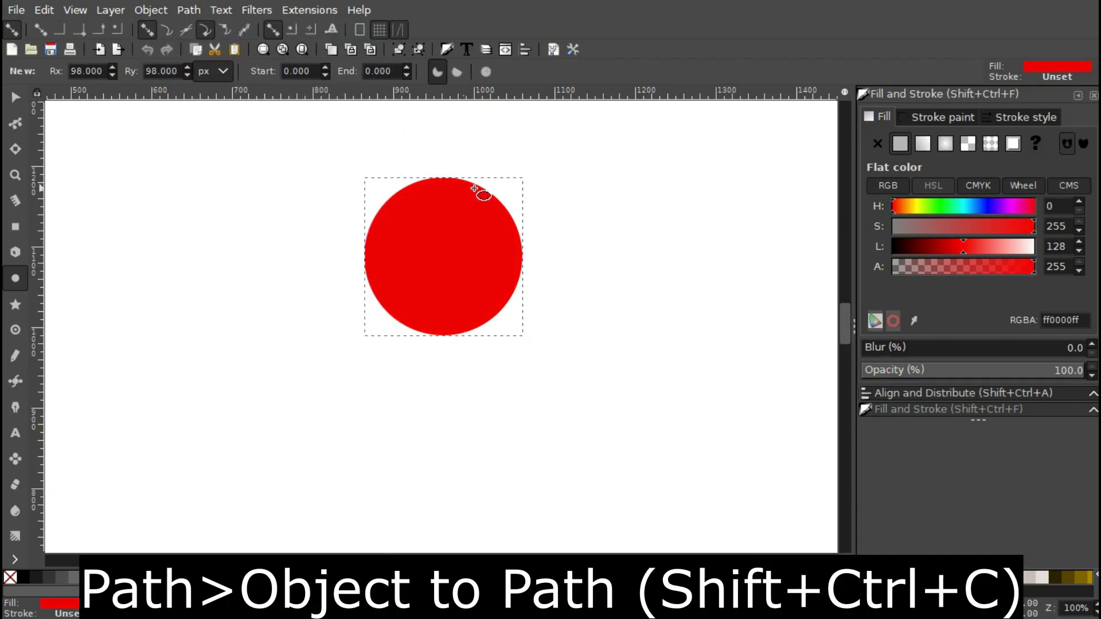
{"action": "left_click", "coordinate": [969, 376]}
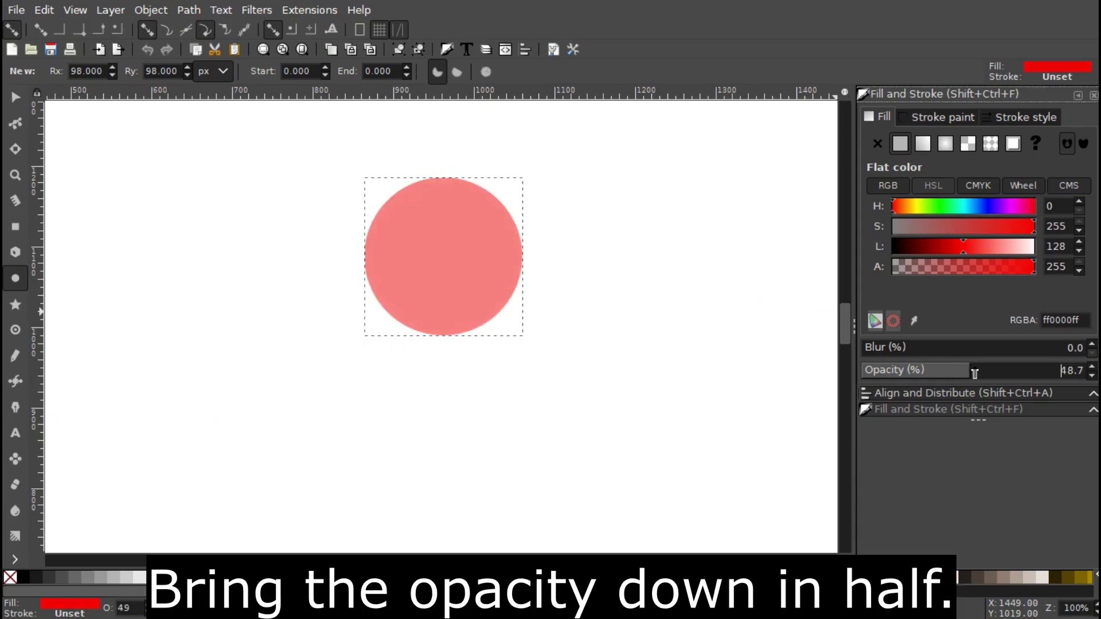
Duplicate the circle and move the copy straight down so it overlaps only the lower edge of the original.
{"action": "right_click", "coordinate": [442, 237]}
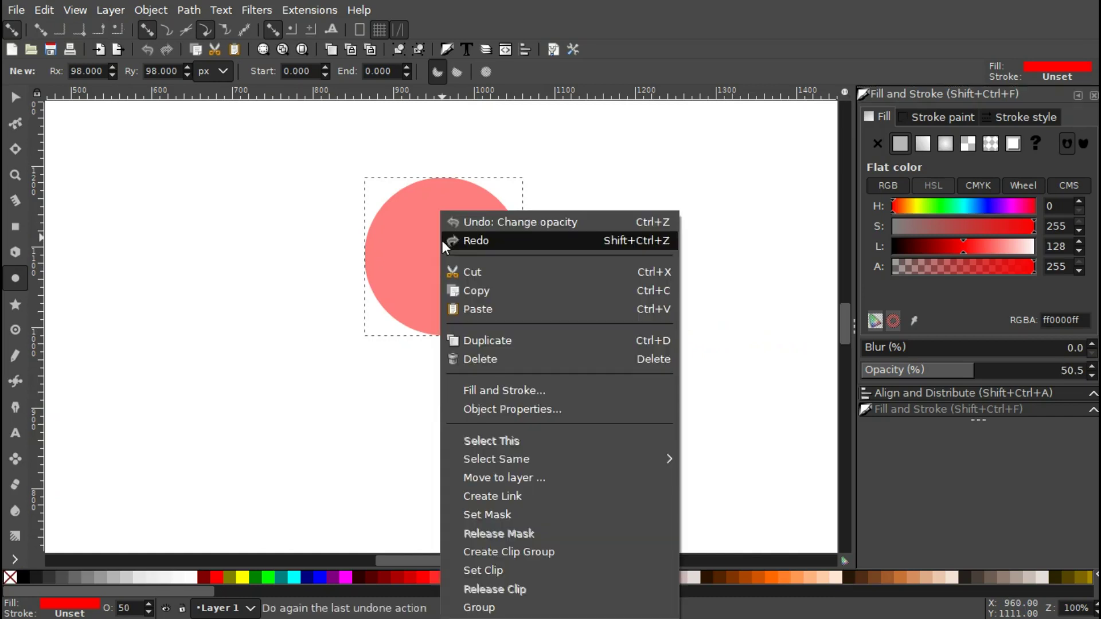
{"action": "left_click", "coordinate": [492, 342]}
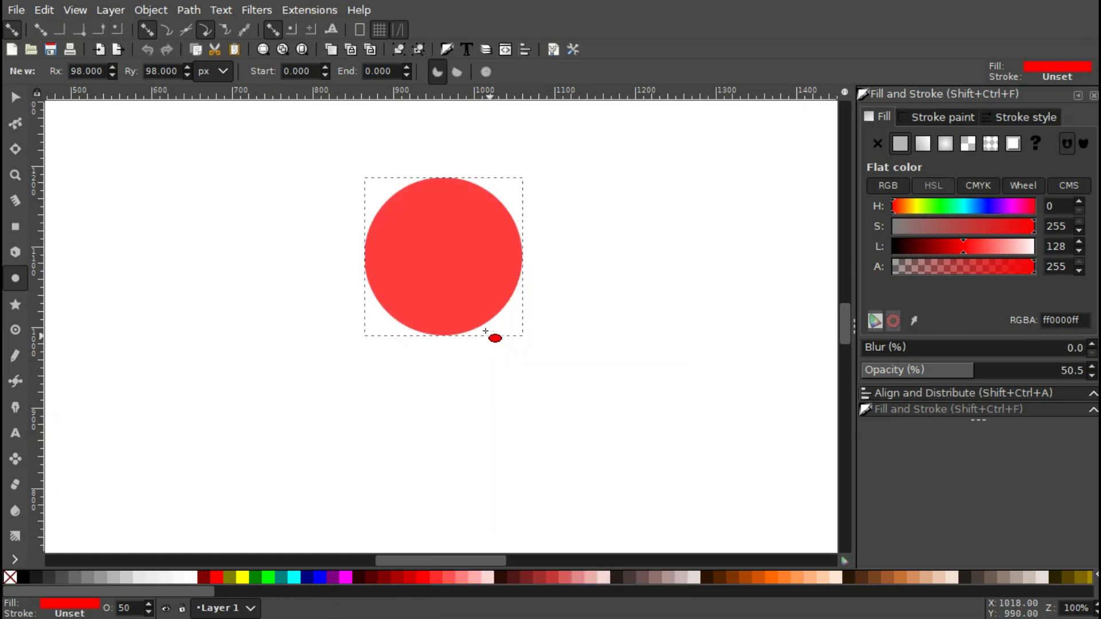
{"action": "left_click", "coordinate": [15, 97]}
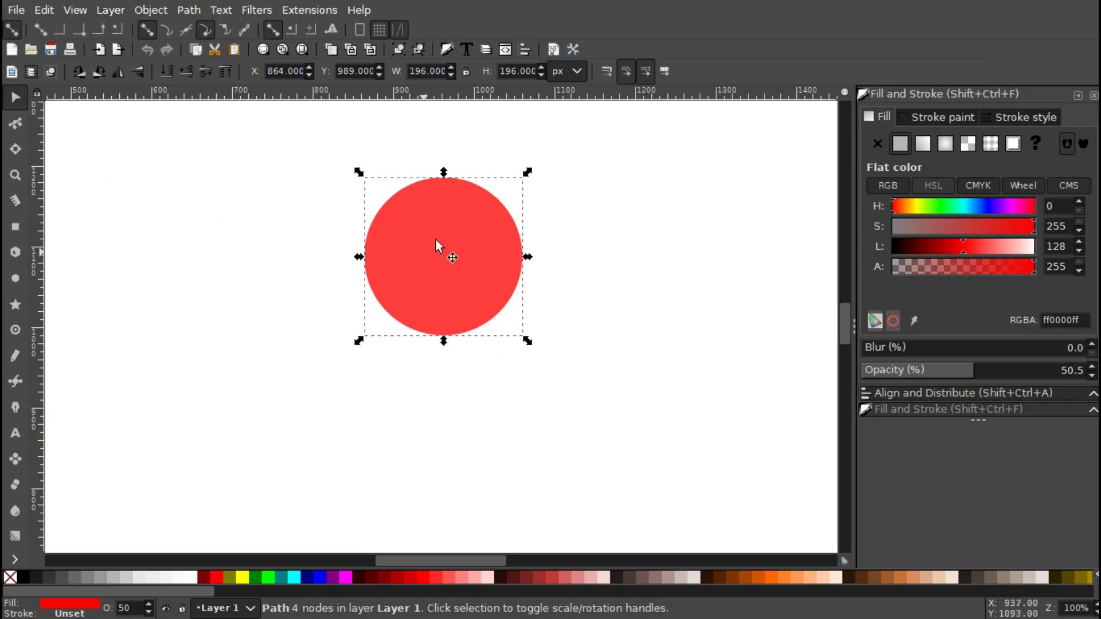
{"action": "left_click_drag", "start_coordinate": [446, 196], "coordinate": [447, 321]}
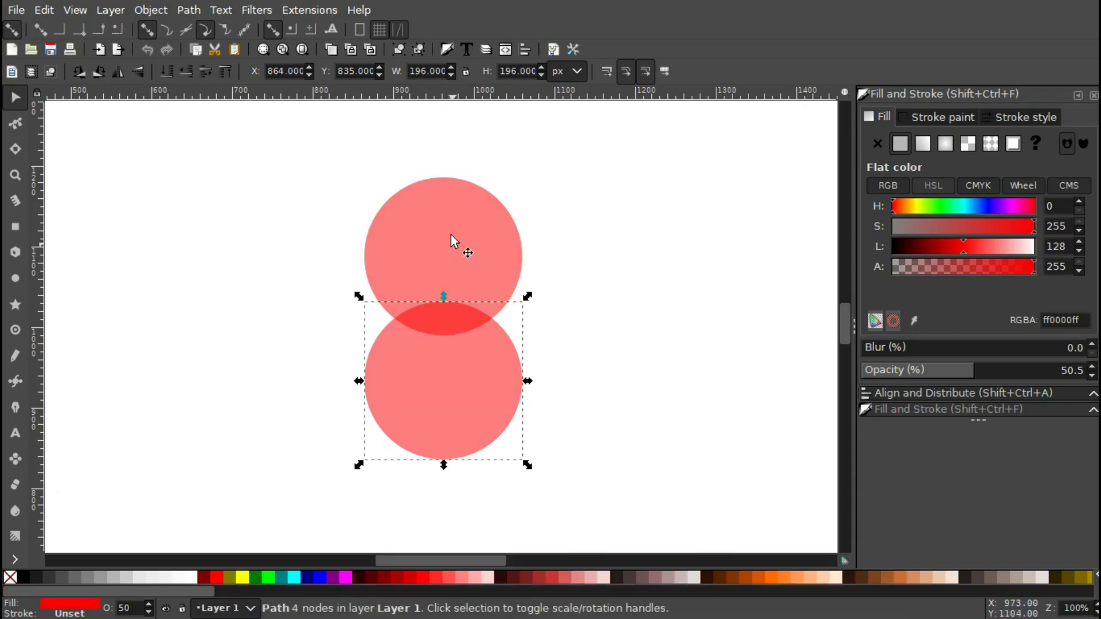
Intersect the two overlapping circles to leave a lens shape.
{"action": "left_click", "coordinate": [451, 214], "text": "shift"}
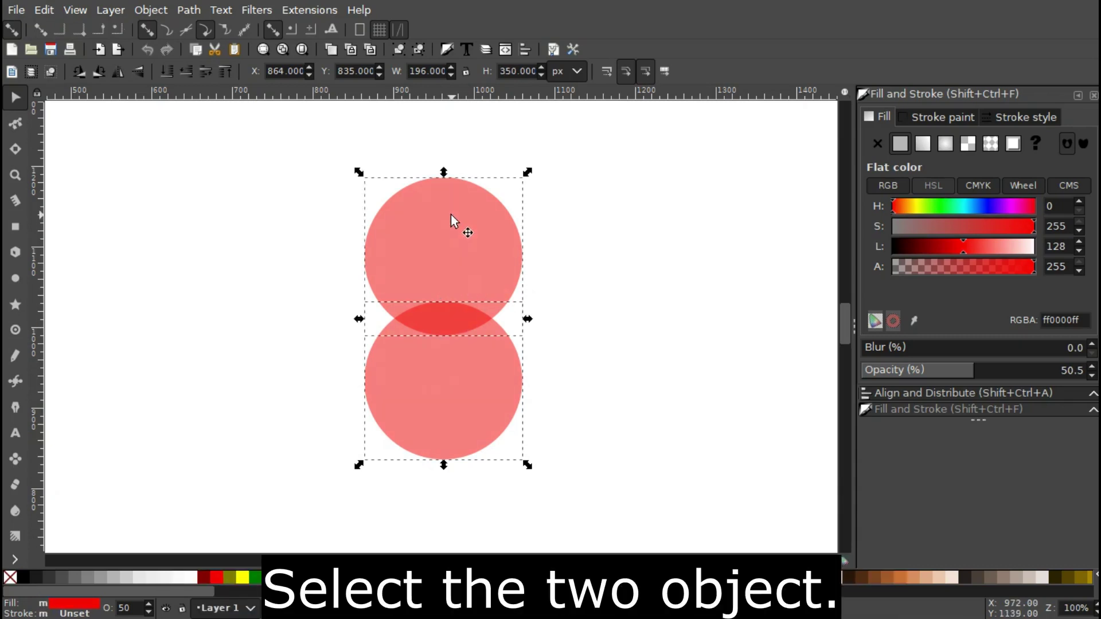
{"action": "left_click", "coordinate": [188, 12]}
{"action": "left_click", "coordinate": [211, 154]}
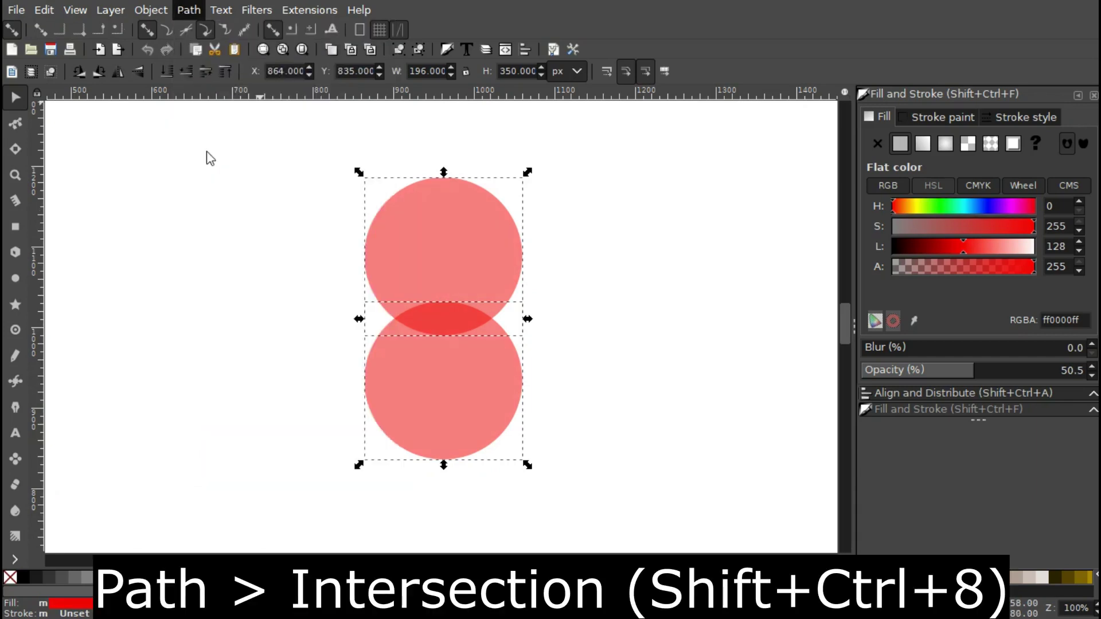
Set the lens shape's opacity to 100%, then scale it to about 75 × 26 px at the canvas's upper right.
{"action": "left_click_drag", "start_coordinate": [418, 320], "coordinate": [468, 205]}
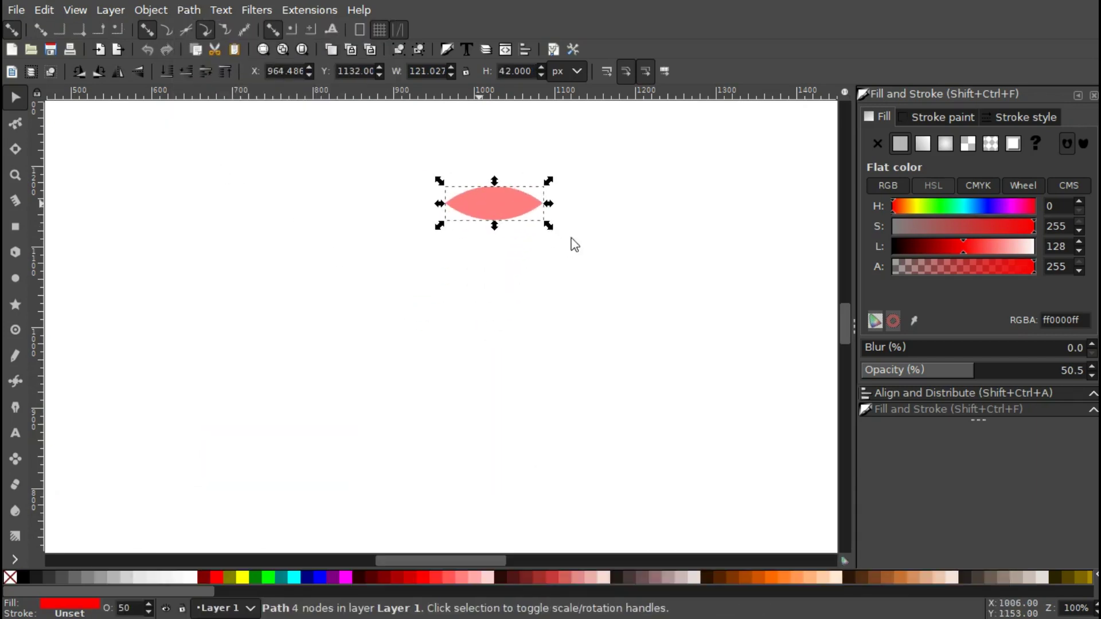
{"action": "left_click_drag", "start_coordinate": [1006, 373], "coordinate": [1054, 371]}
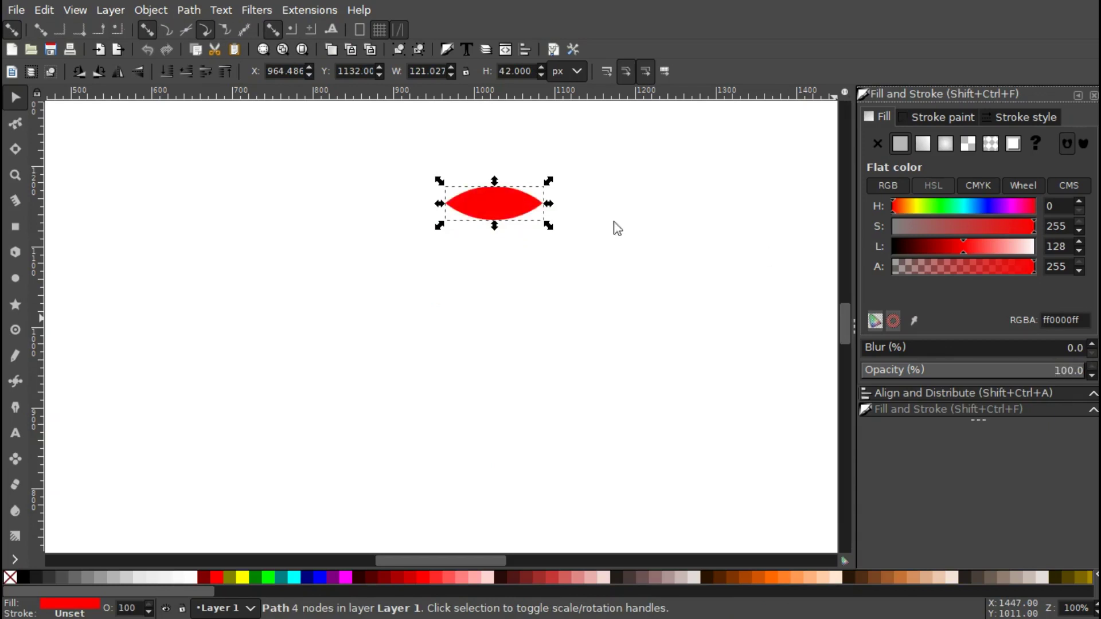
{"action": "left_click_drag", "start_coordinate": [486, 217], "coordinate": [778, 157]}
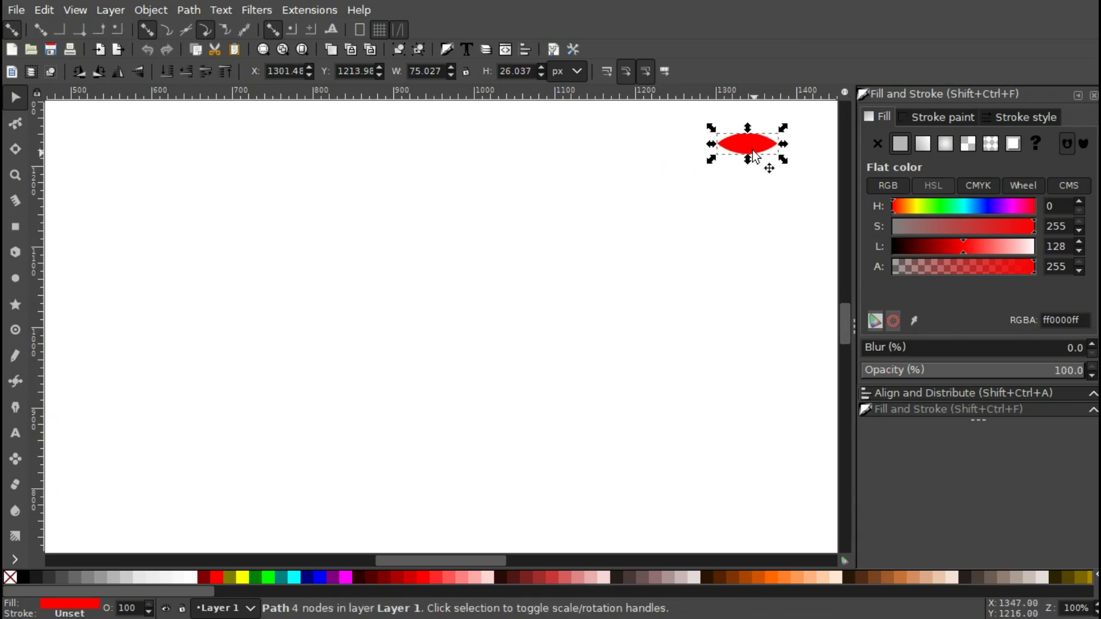
Copy the red lens shape and set the Bezier pen's shape to From clipboard.
{"action": "right_click", "coordinate": [752, 148]}
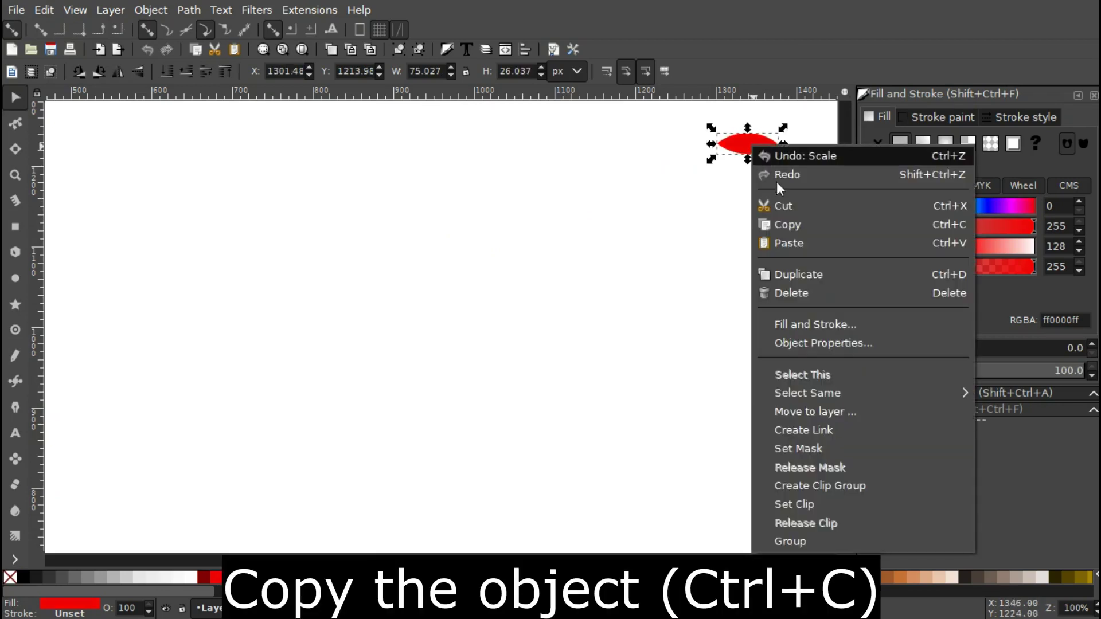
{"action": "left_click", "coordinate": [786, 224]}
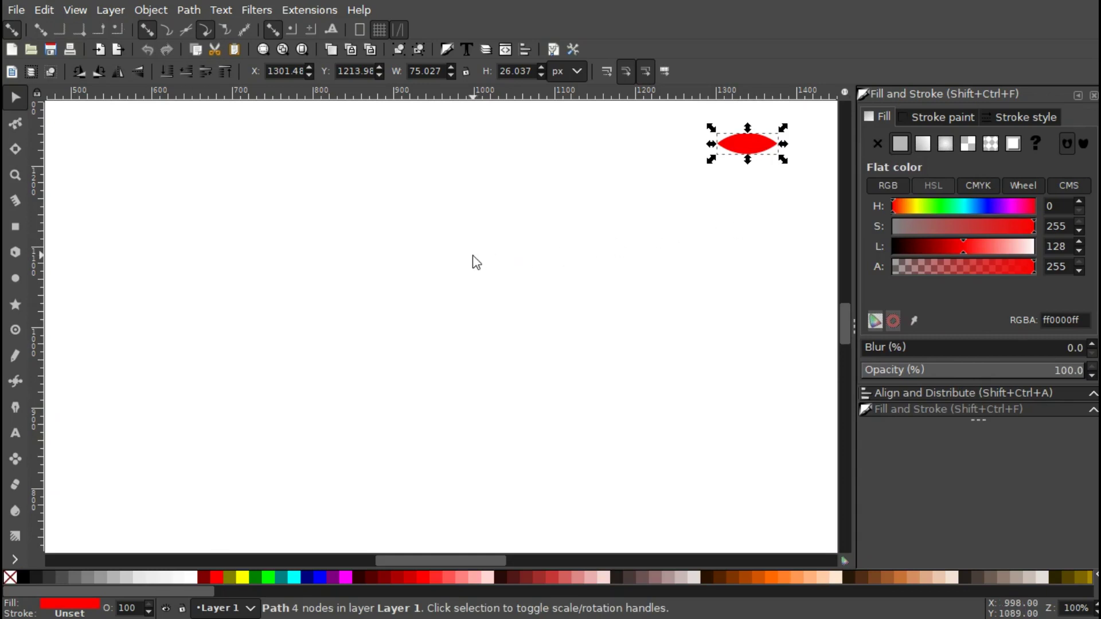
{"action": "left_click", "coordinate": [16, 383]}
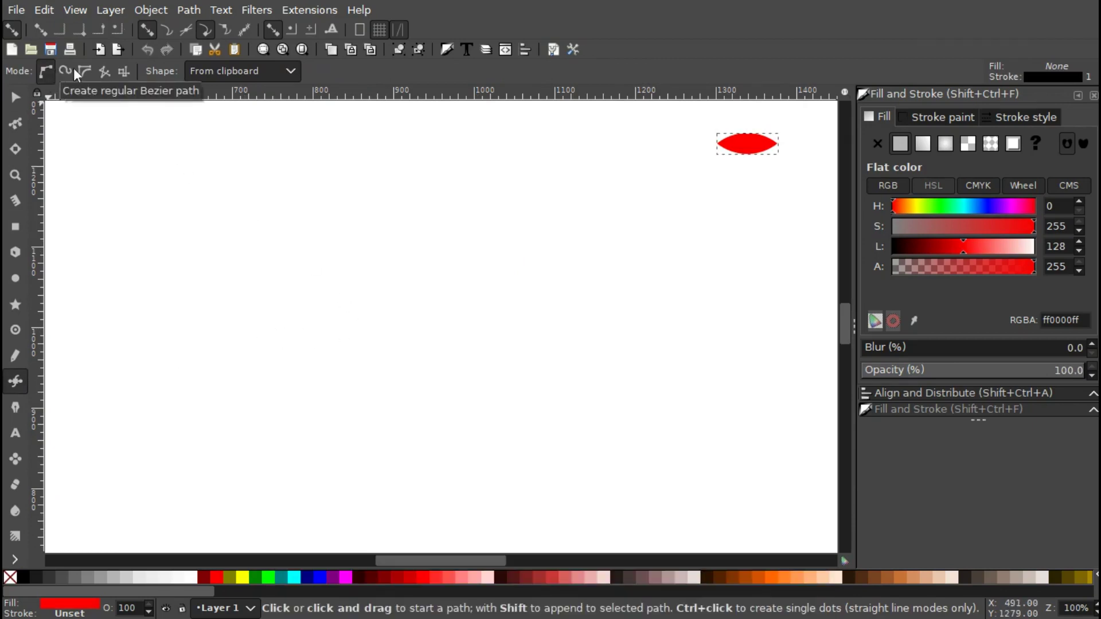
{"action": "left_click", "coordinate": [211, 73]}
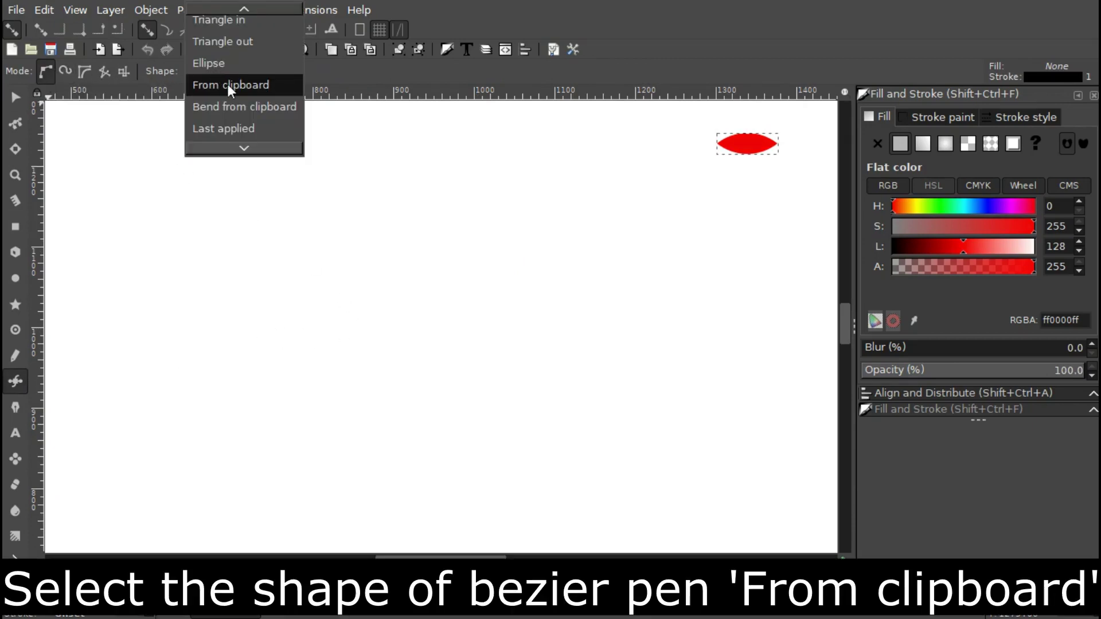
{"action": "left_click", "coordinate": [233, 90]}
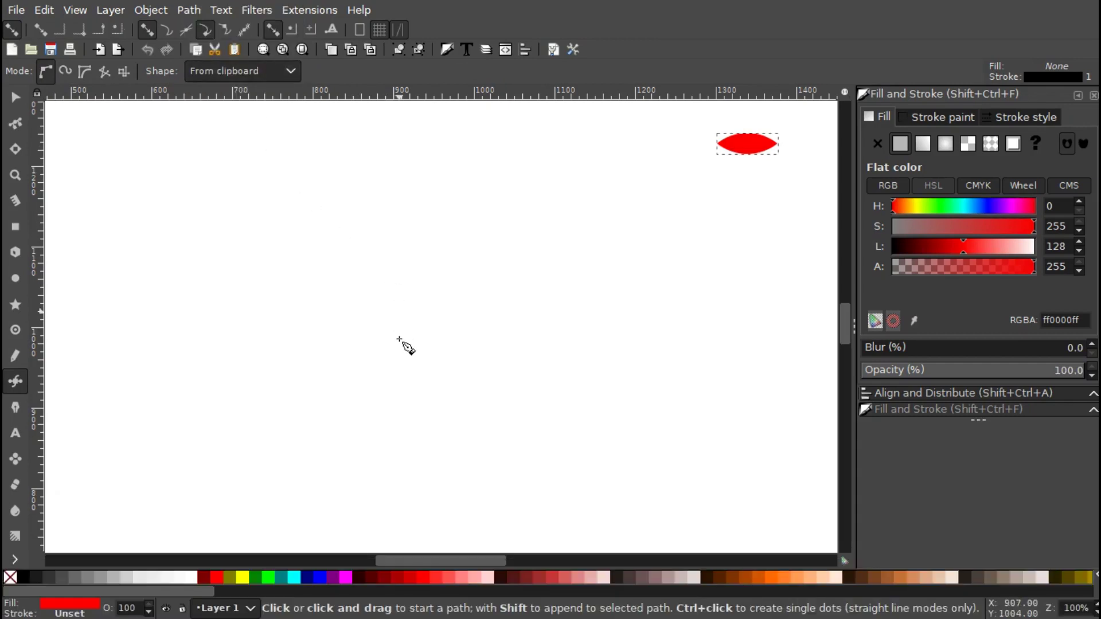
Draw a straight vertical line about 312 px long with the Bezier pen and convert it to a path.
{"action": "left_click", "coordinate": [444, 362]}
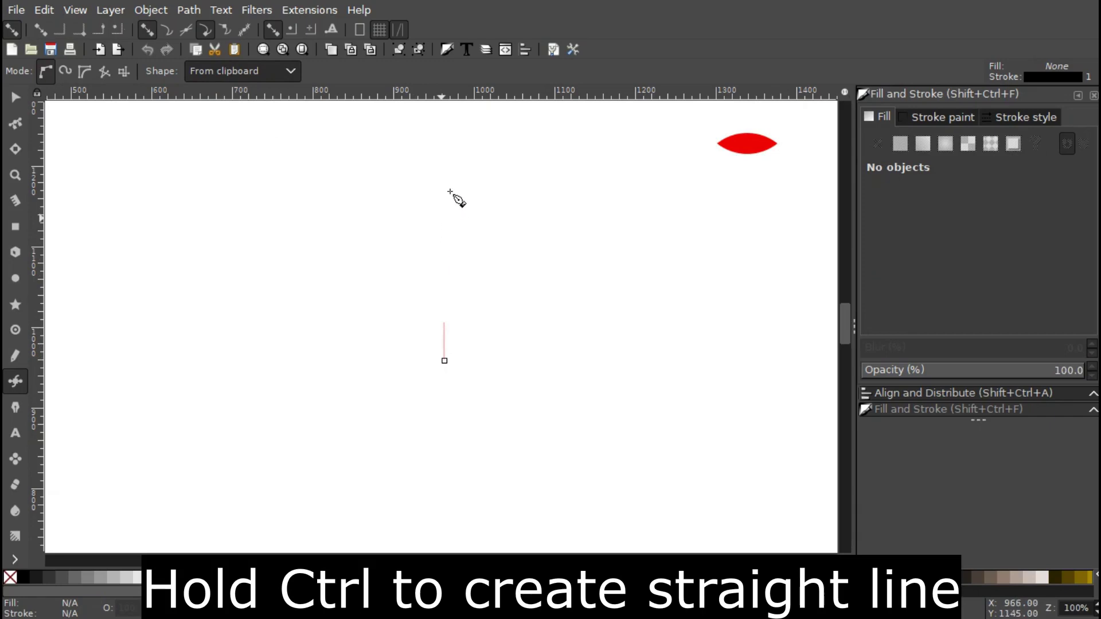
{"action": "left_click", "coordinate": [443, 109]}
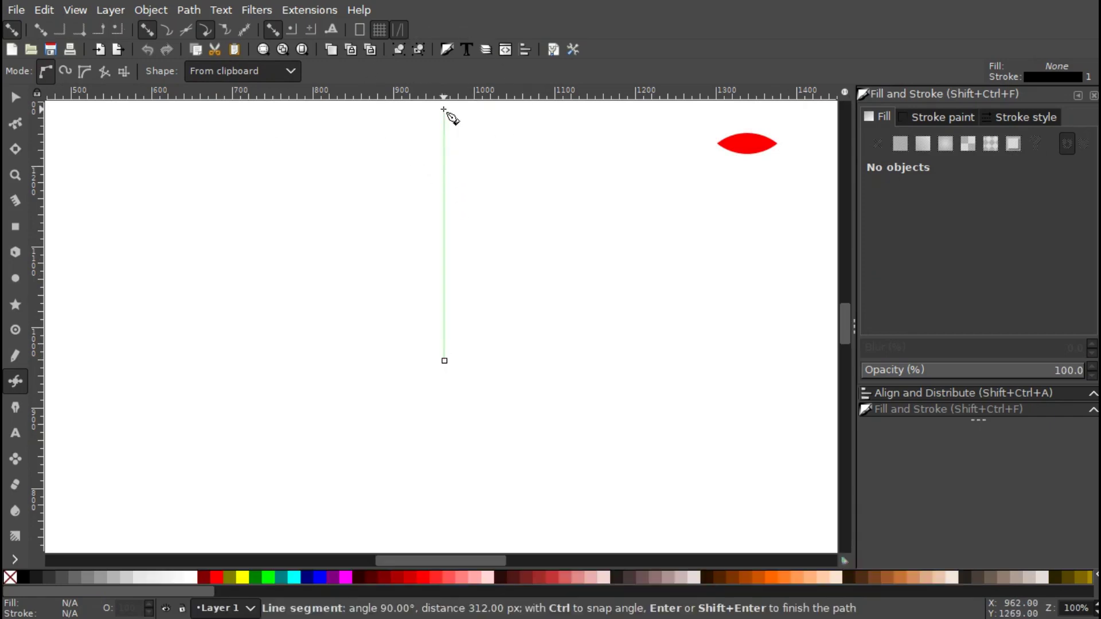
{"action": "key", "text": "Return"}
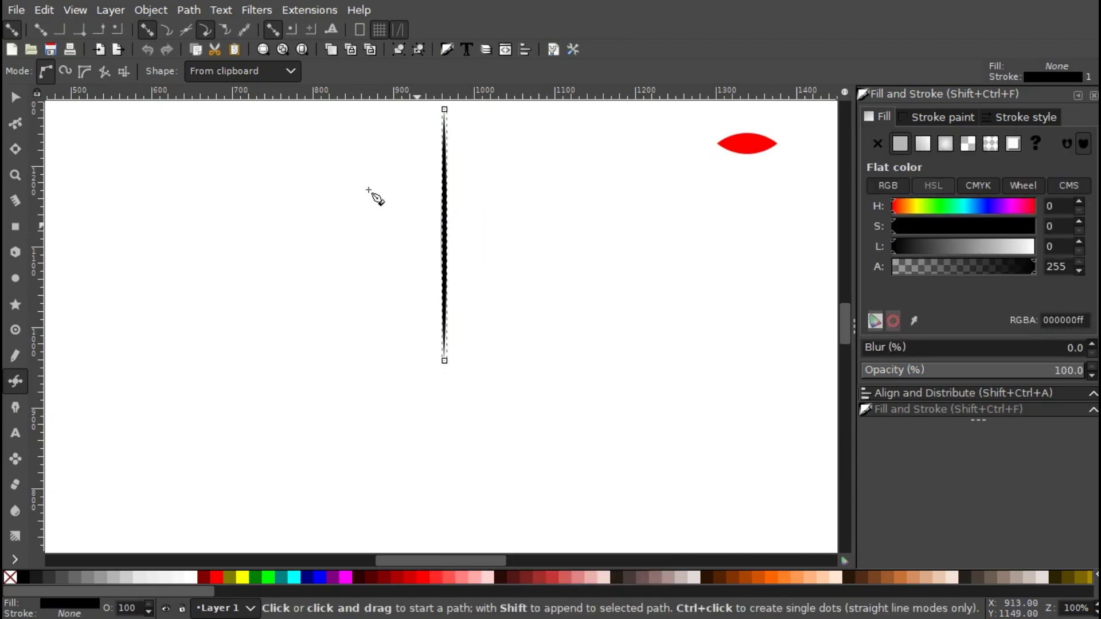
{"action": "left_click", "coordinate": [189, 10]}
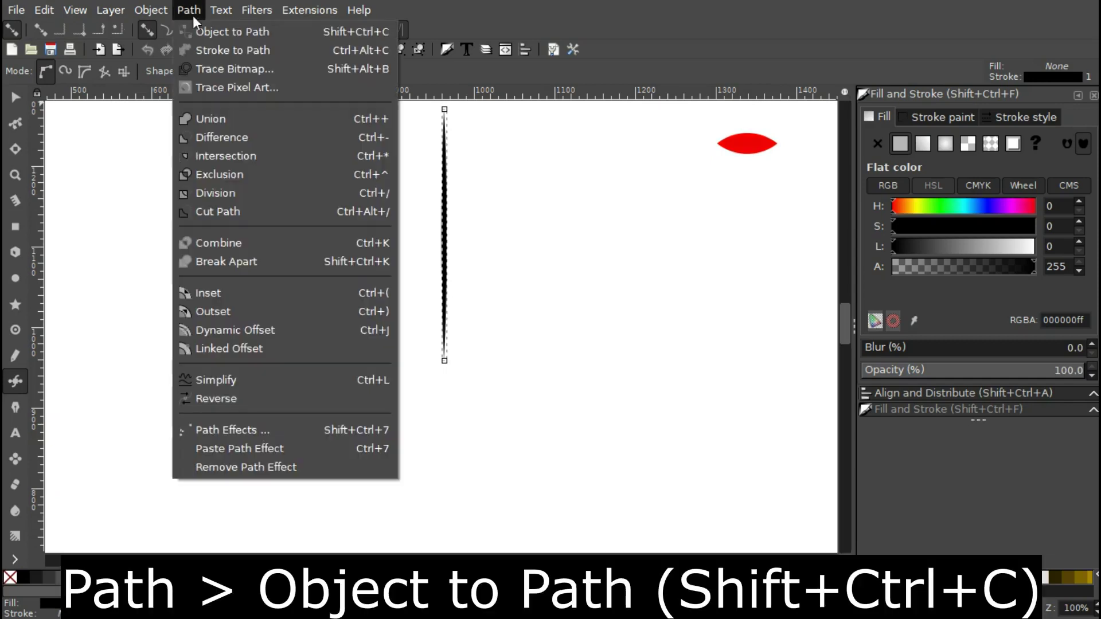
{"action": "left_click", "coordinate": [224, 32]}
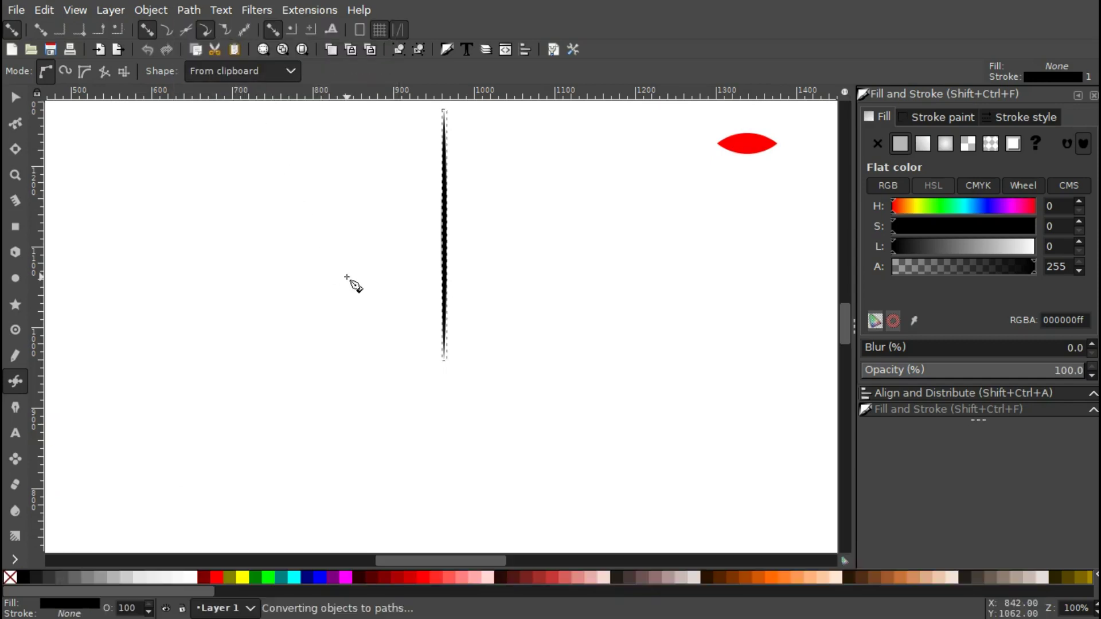
With snapping to cusp nodes on, draw a 45° line up and right from the vertical spike's lower tip and convert it to a path.
{"action": "left_click", "coordinate": [206, 28]}
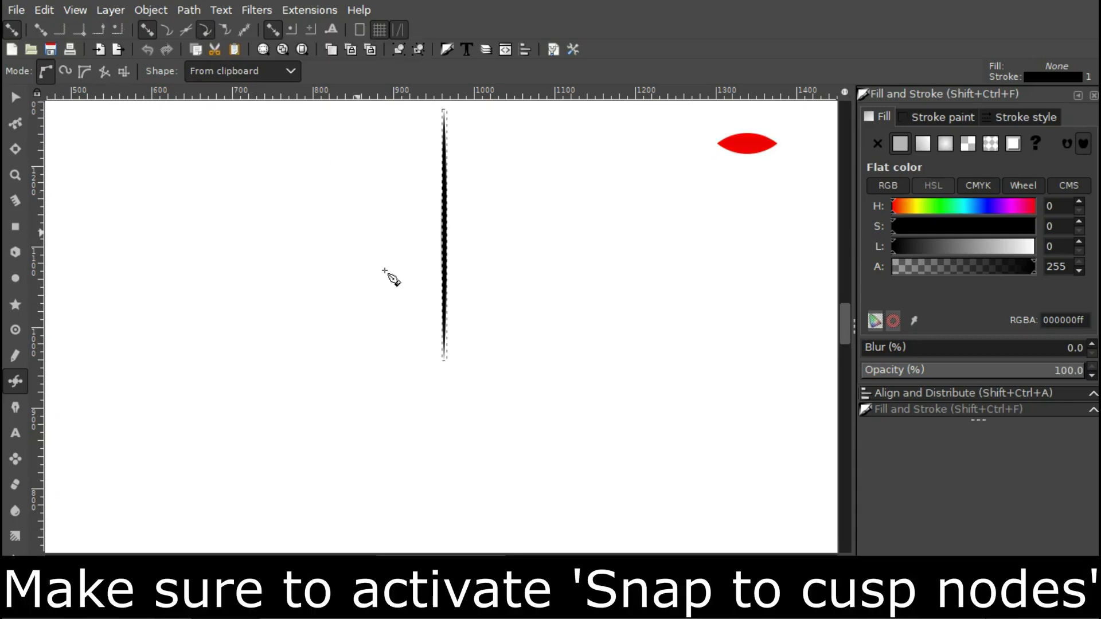
{"action": "double_click", "coordinate": [443, 358]}
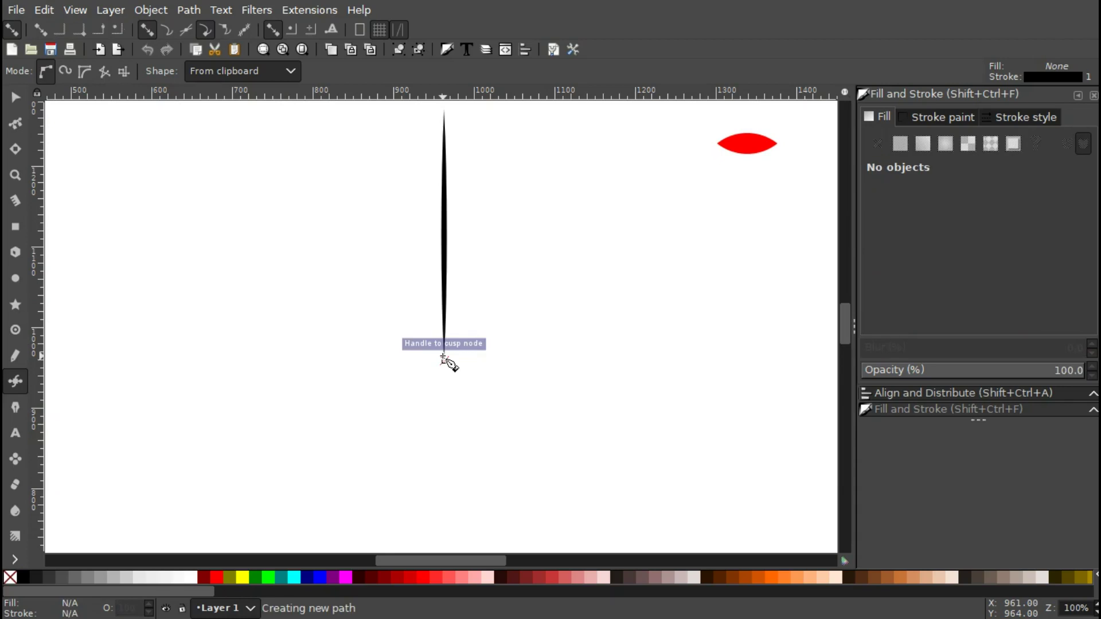
{"action": "left_click", "coordinate": [444, 360]}
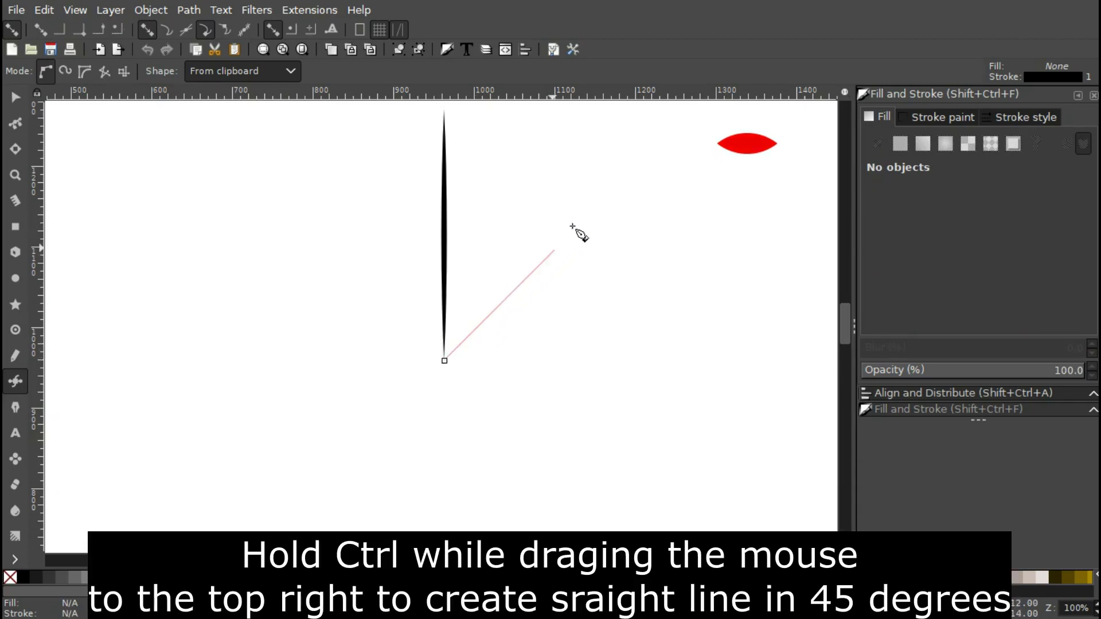
{"action": "left_click", "coordinate": [615, 179]}
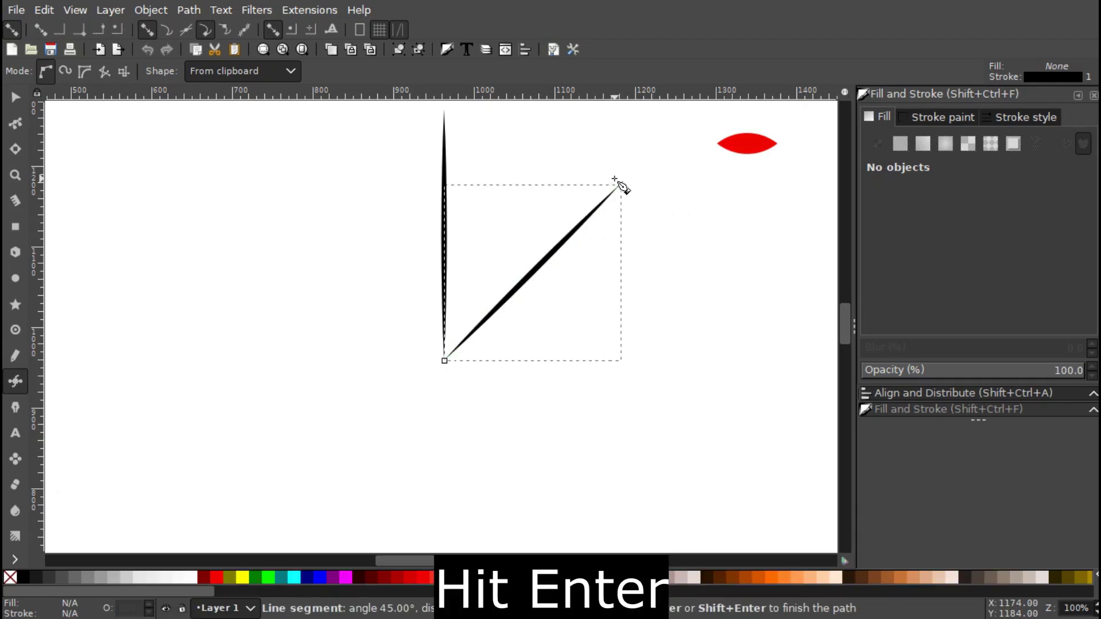
{"action": "key", "text": "Return"}
{"action": "left_click", "coordinate": [188, 9]}
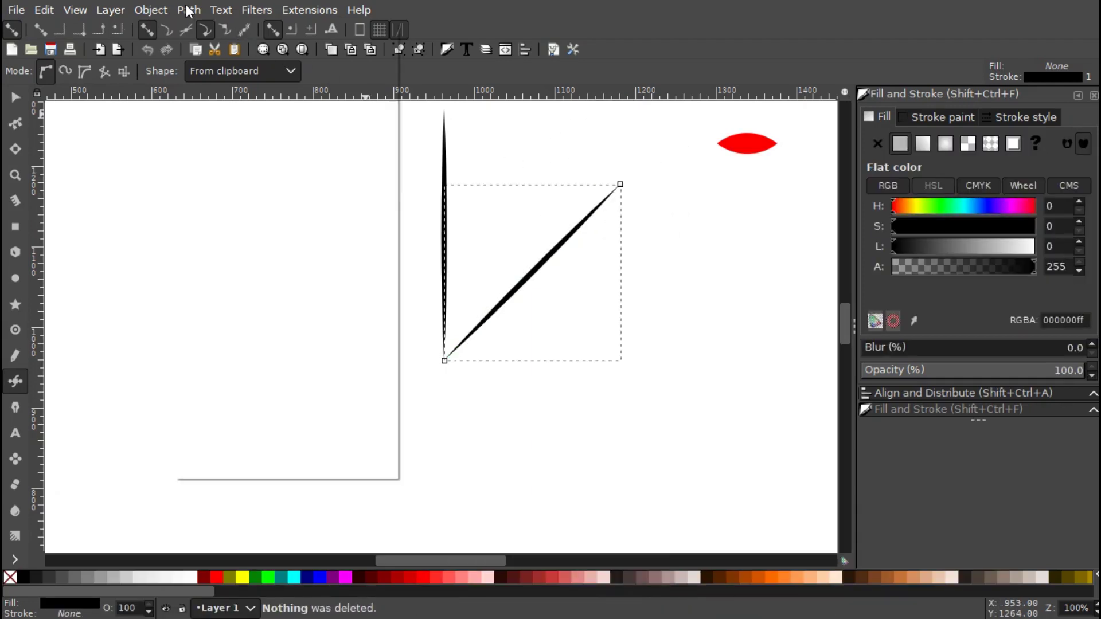
{"action": "left_click", "coordinate": [222, 32]}
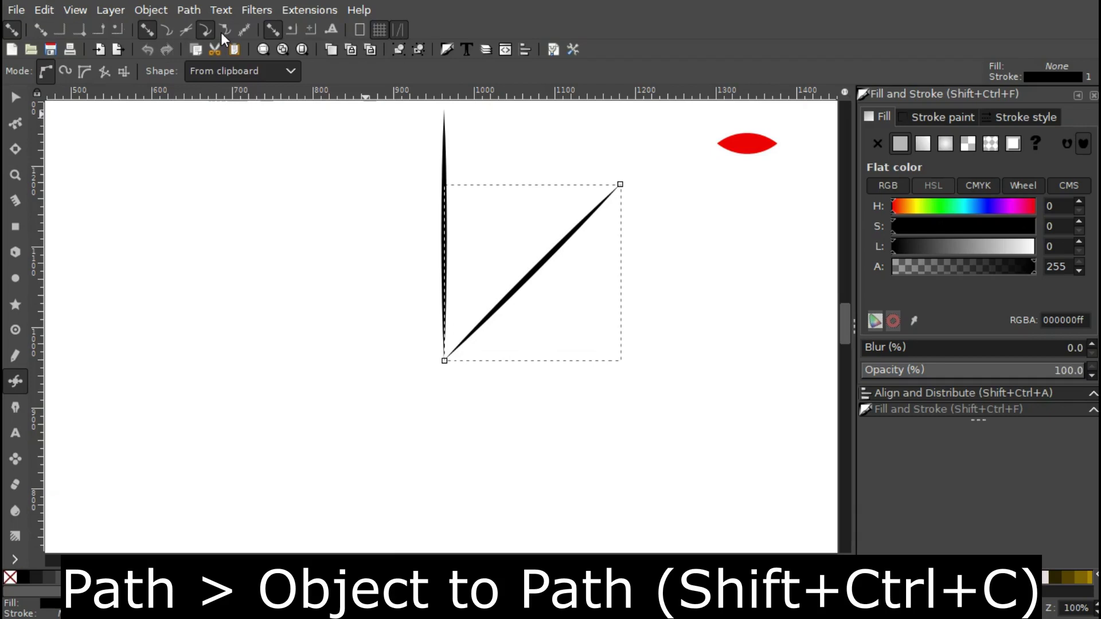
{"action": "left_click", "coordinate": [189, 10]}
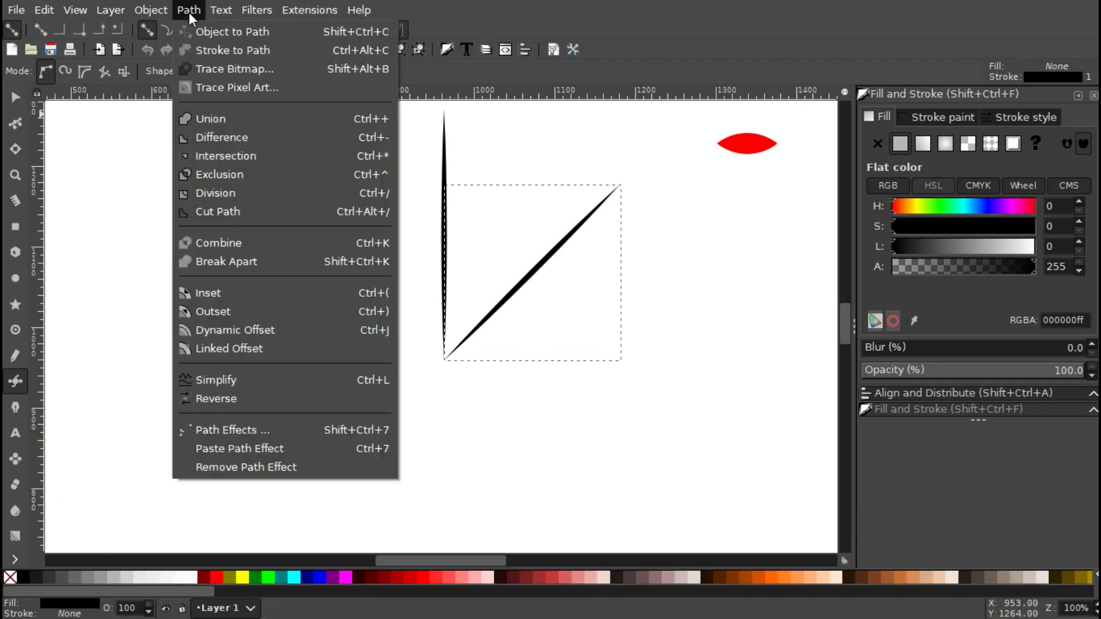
{"action": "left_click", "coordinate": [538, 144]}
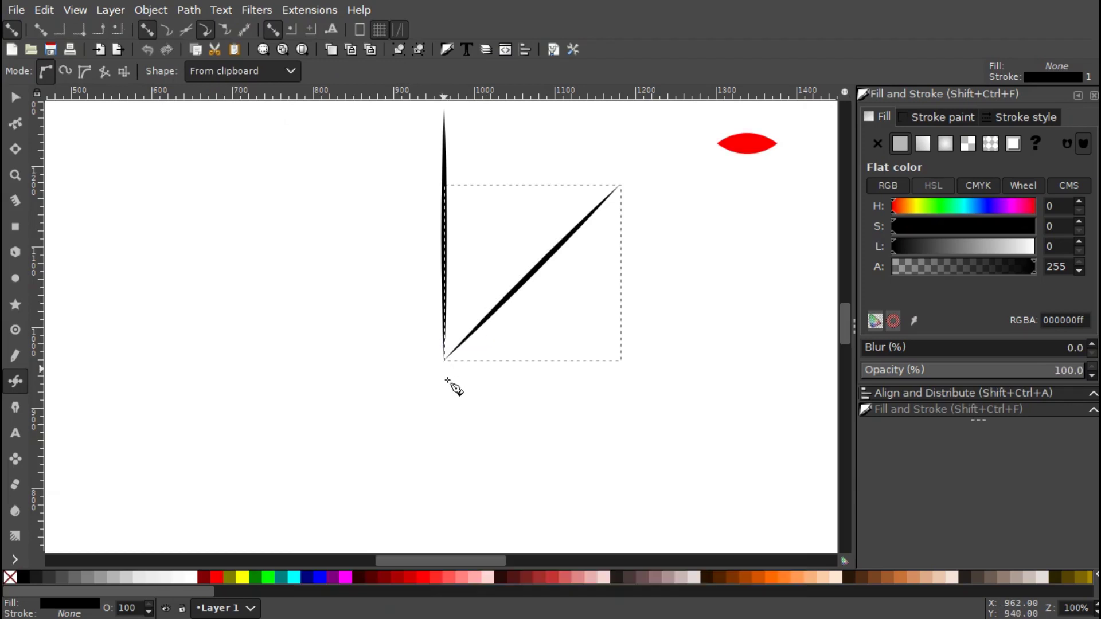
Draw two more lens-shaped lines from the shared lower tip, one at 75° about 277 px long and a shorter one at 60°.
{"action": "left_click", "coordinate": [445, 360]}
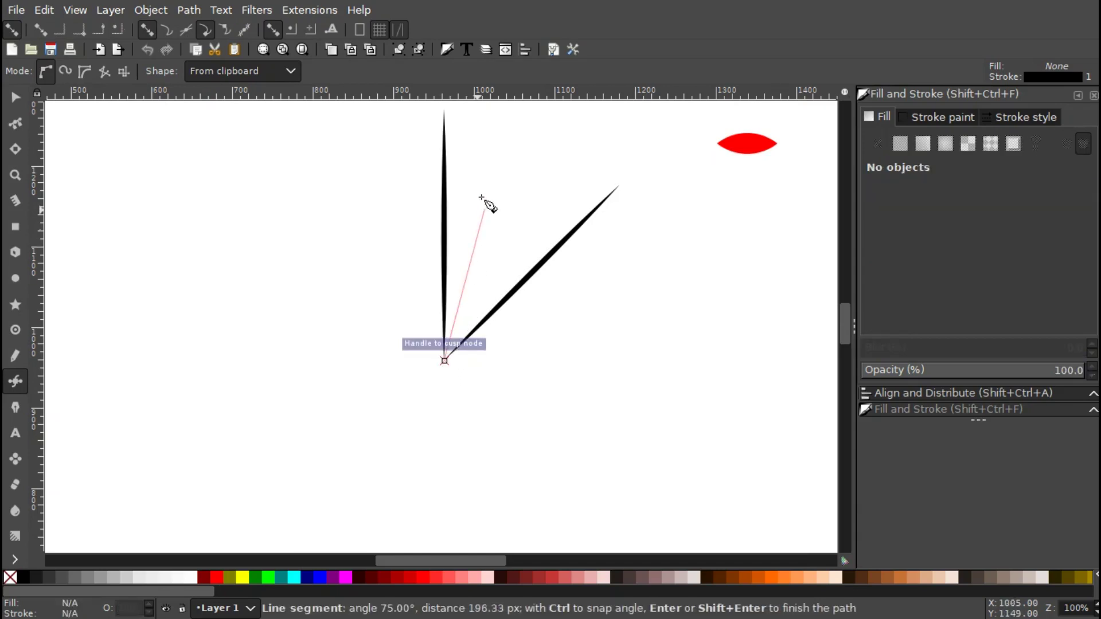
{"action": "left_click", "coordinate": [493, 143]}
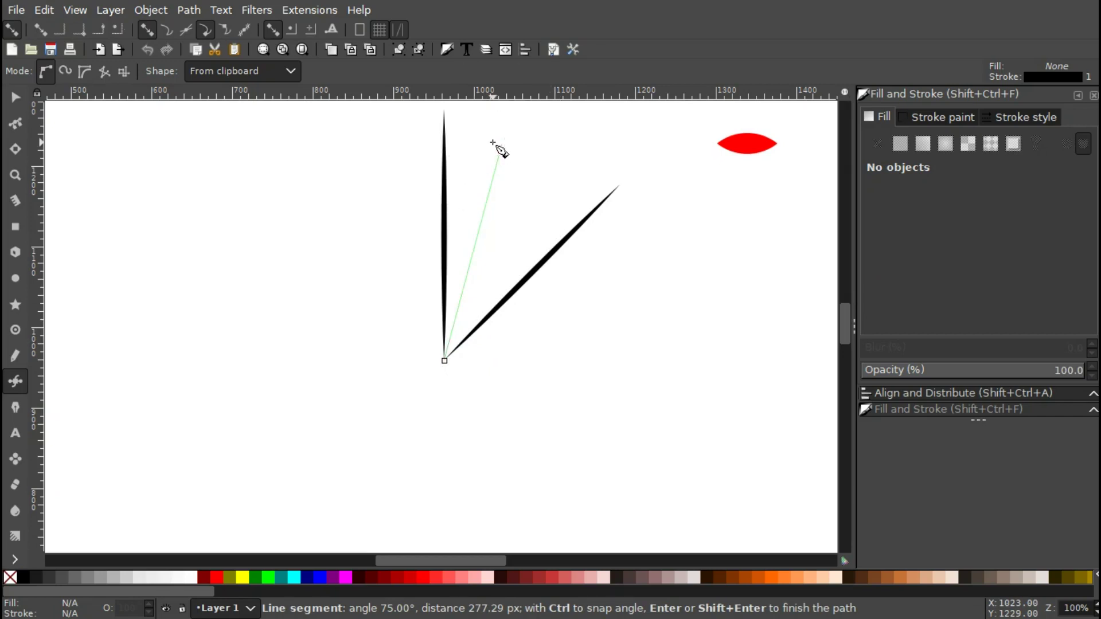
{"action": "key", "text": "Return"}
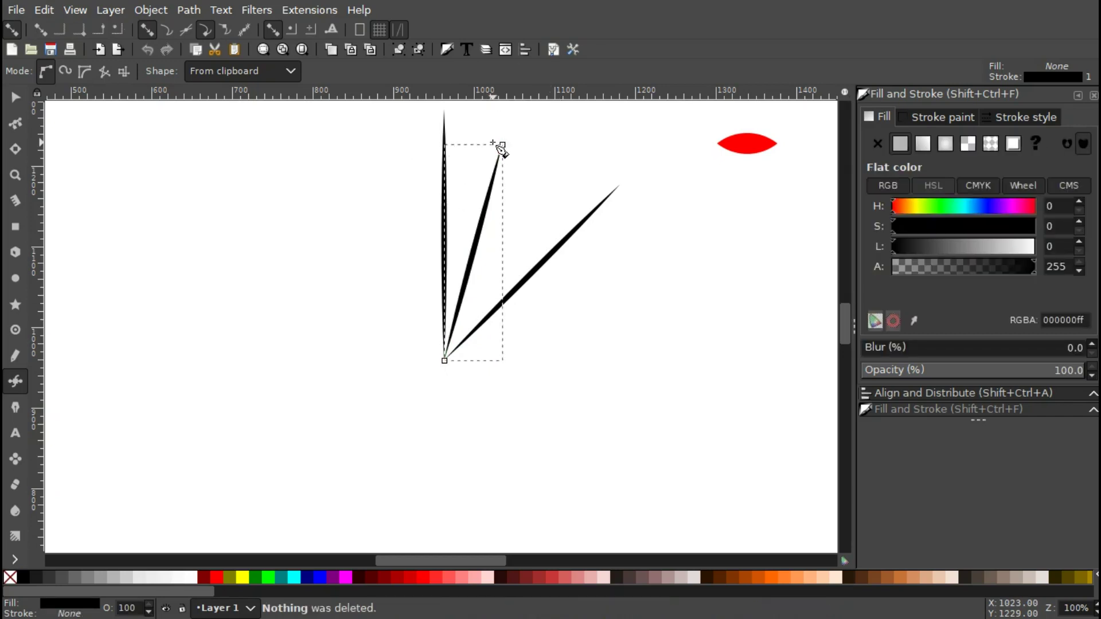
{"action": "left_click", "coordinate": [451, 361]}
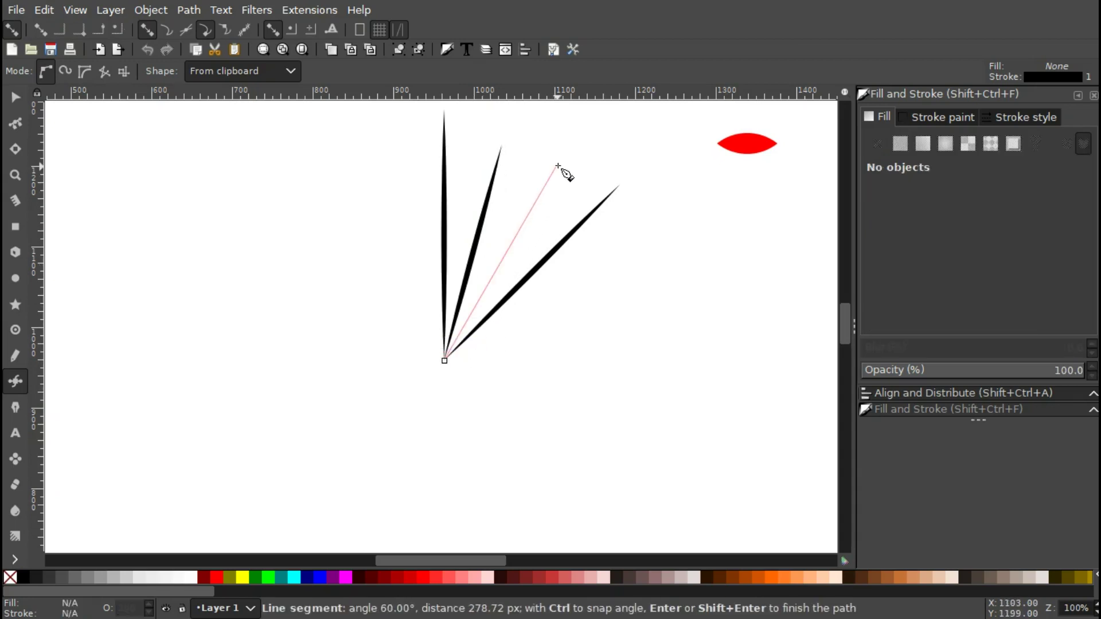
{"action": "double_click", "coordinate": [544, 192]}
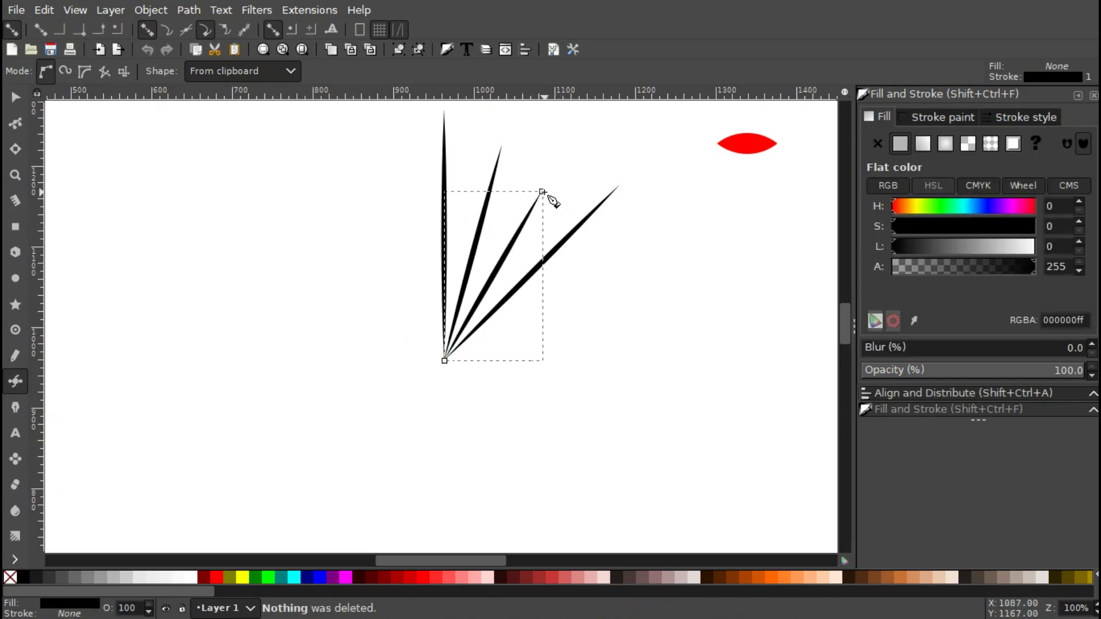
Draw a lens-shaped line from the shared tip in each of the three gaps, the last about 280 px long at 52°, converted to a path.
{"action": "left_click", "coordinate": [444, 360]}
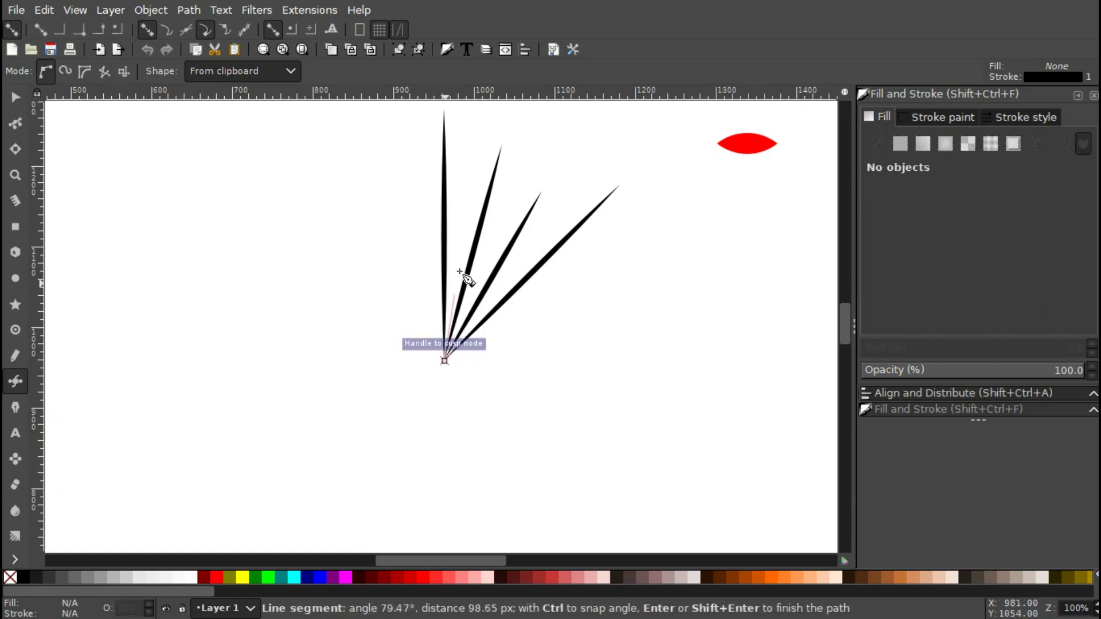
{"action": "double_click", "coordinate": [469, 161]}
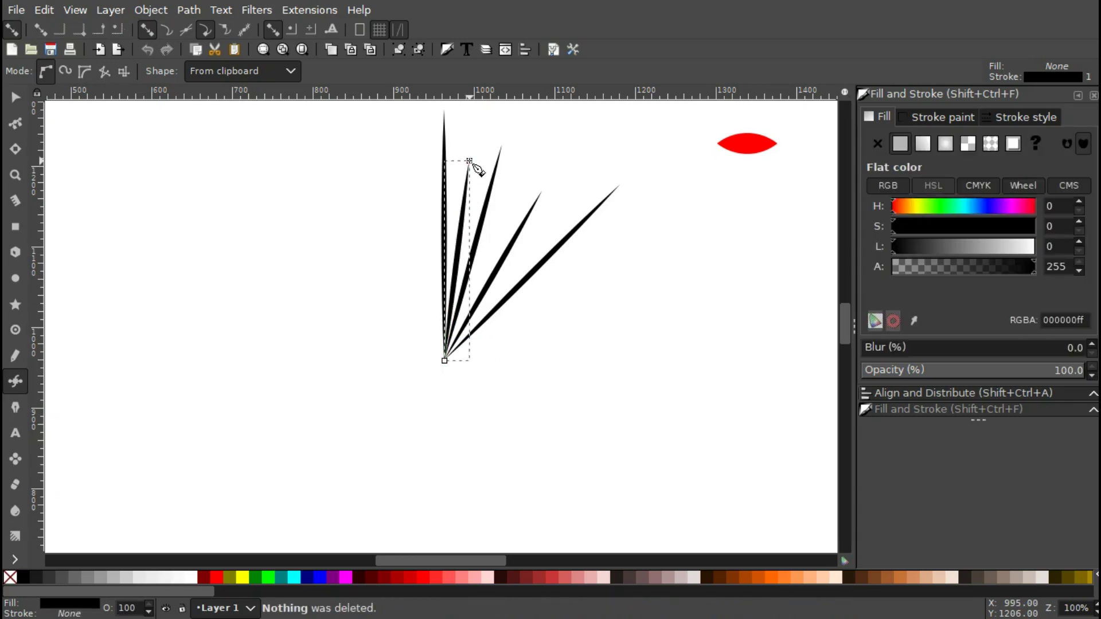
{"action": "left_click", "coordinate": [445, 359]}
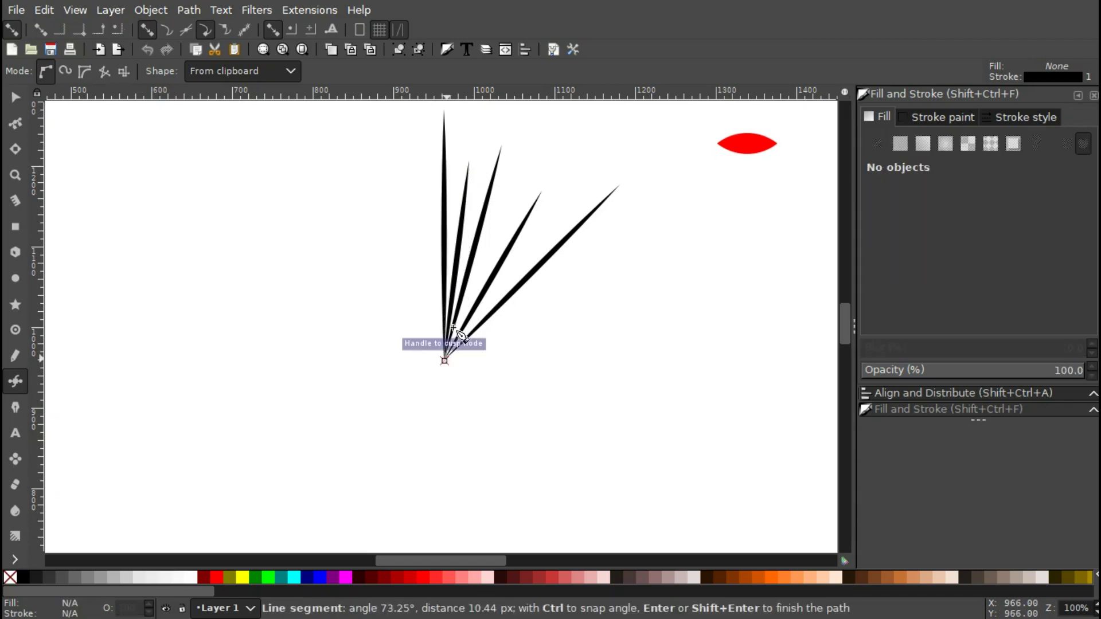
{"action": "double_click", "coordinate": [537, 140]}
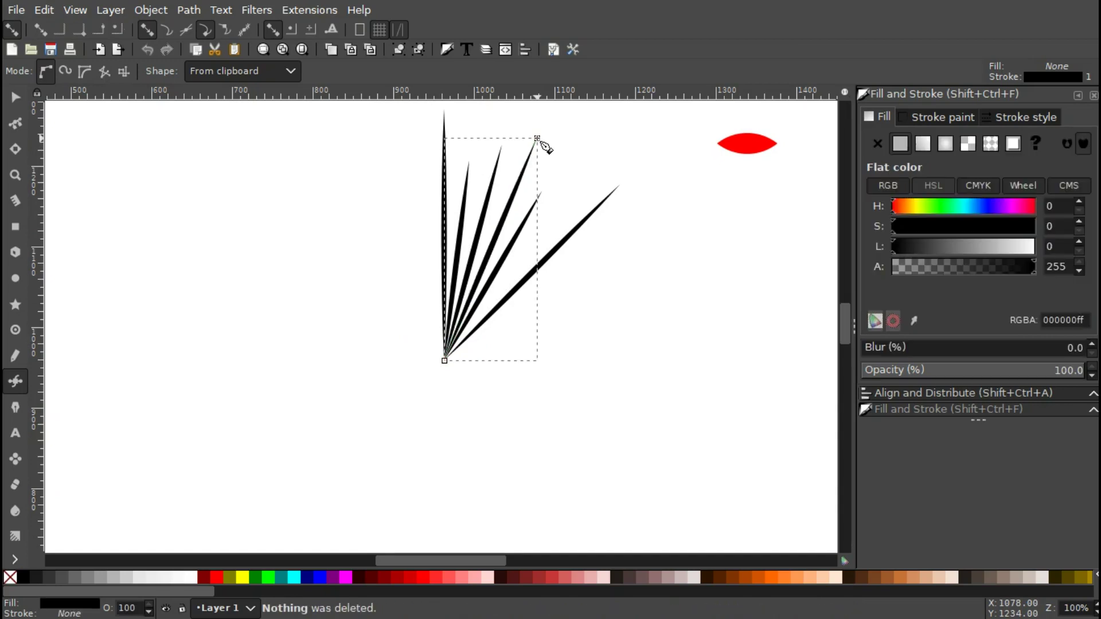
{"action": "left_click", "coordinate": [444, 360]}
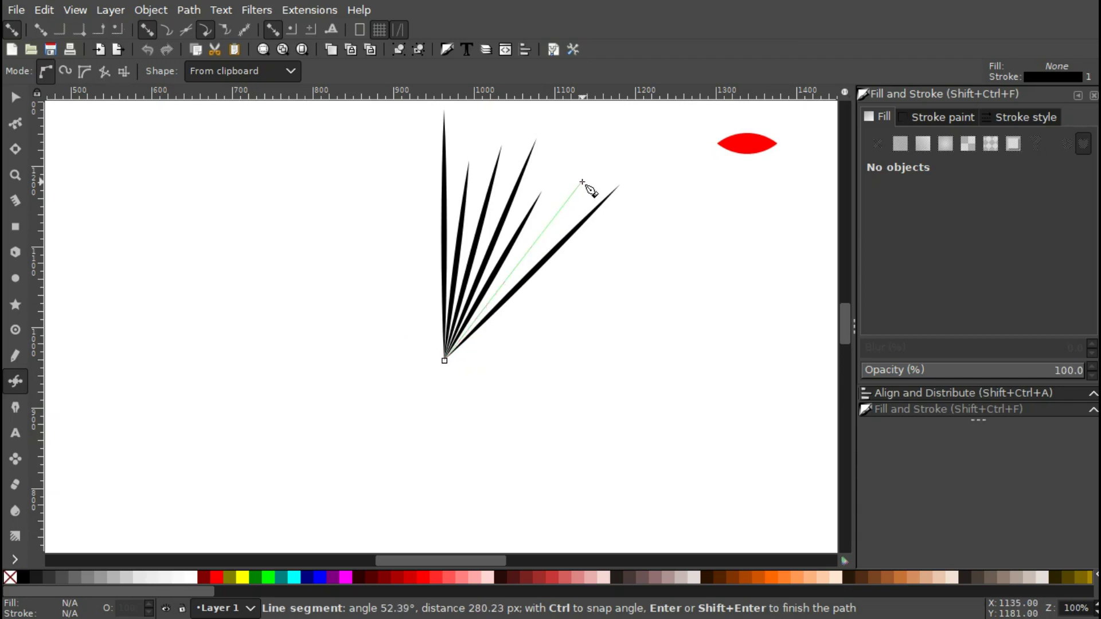
{"action": "double_click", "coordinate": [582, 182]}
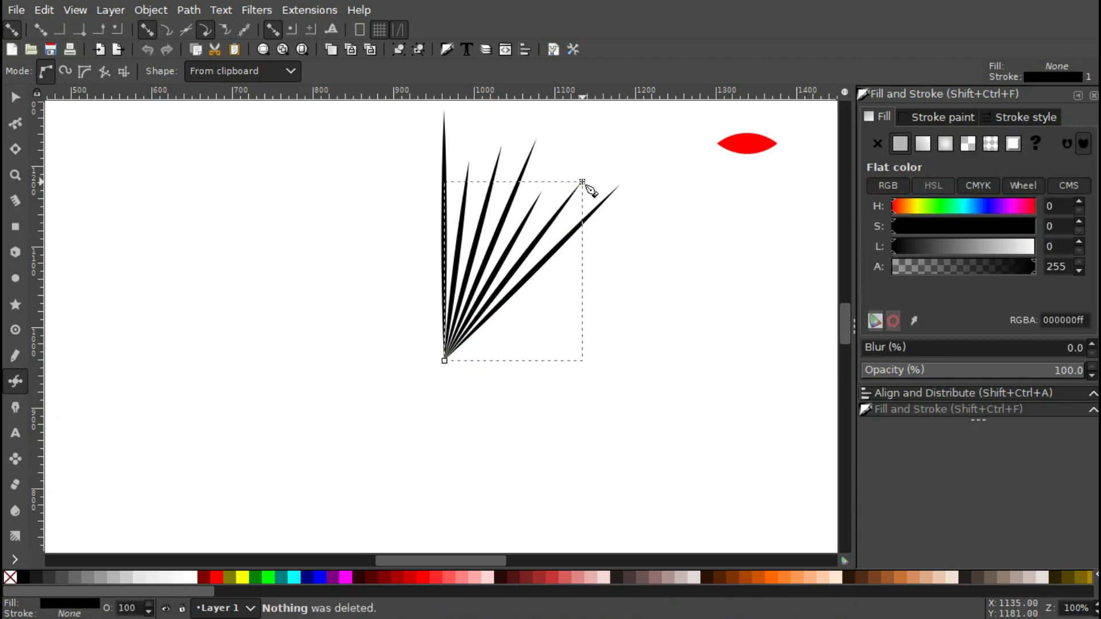
{"action": "key", "text": "ctrl+shift+c"}
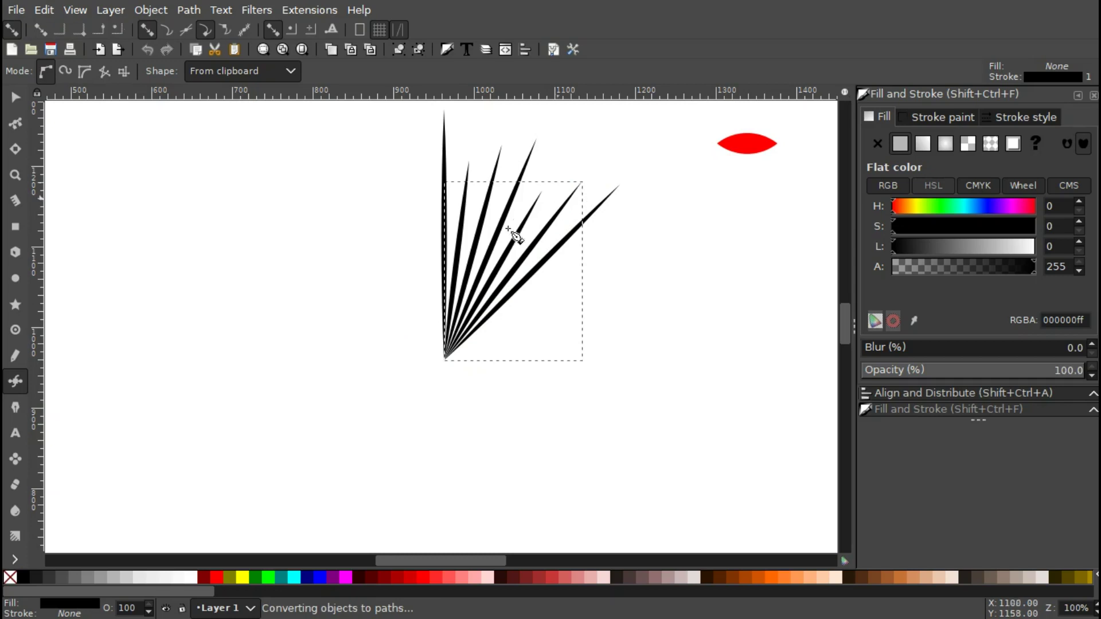
Select all seven spikes and merge them into one path with Union.
{"action": "left_click", "coordinate": [16, 100]}
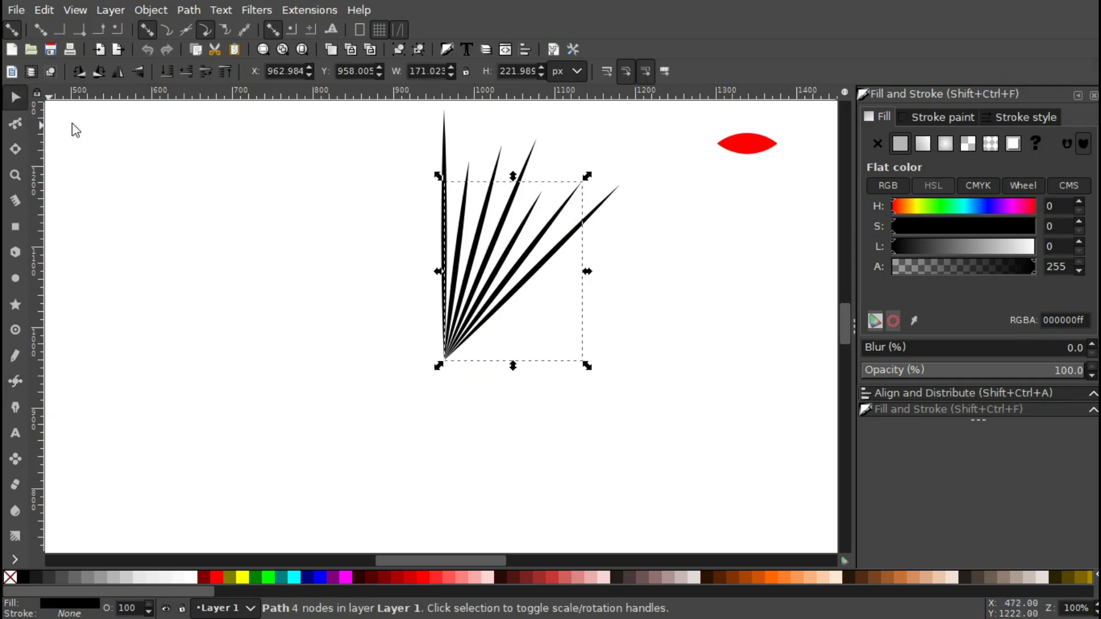
{"action": "mouse_move", "coordinate": [403, 103]}
{"action": "left_mouse_down"}
{"action": "mouse_move", "coordinate": [556, 158]}
{"action": "mouse_move", "coordinate": [634, 333]}
{"action": "mouse_move", "coordinate": [640, 398]}
{"action": "left_mouse_up"}
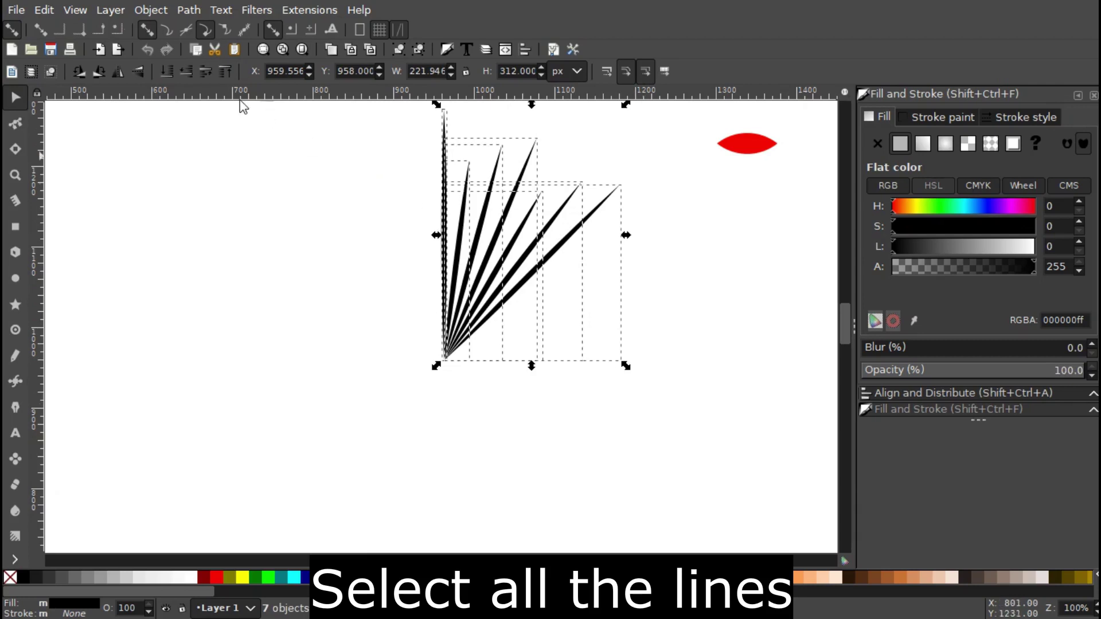
{"action": "left_click", "coordinate": [187, 10]}
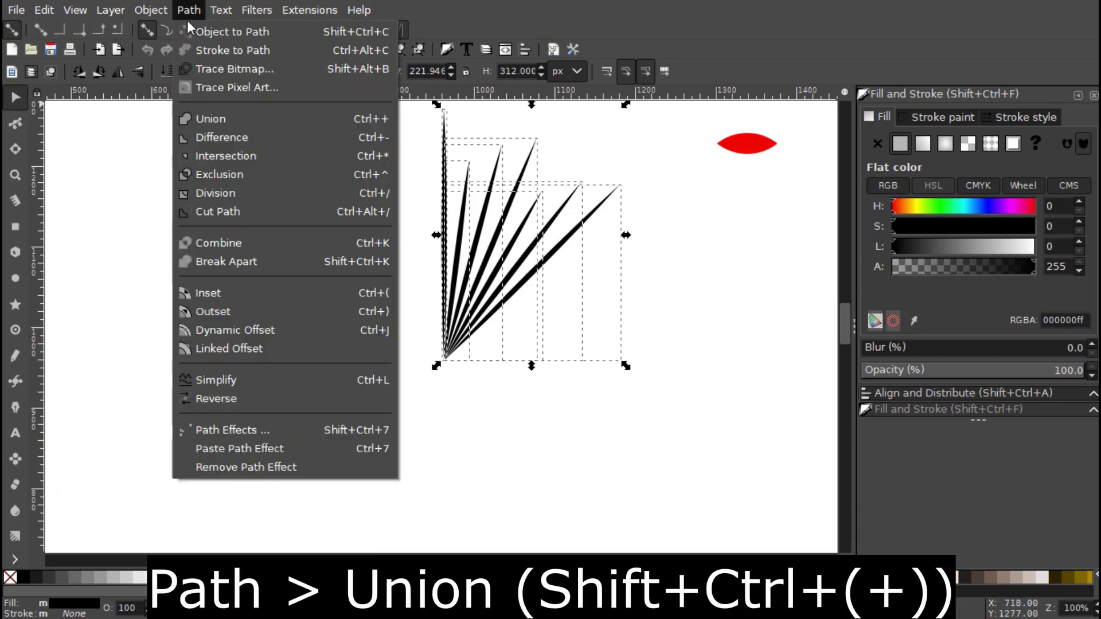
{"action": "left_click", "coordinate": [223, 118]}
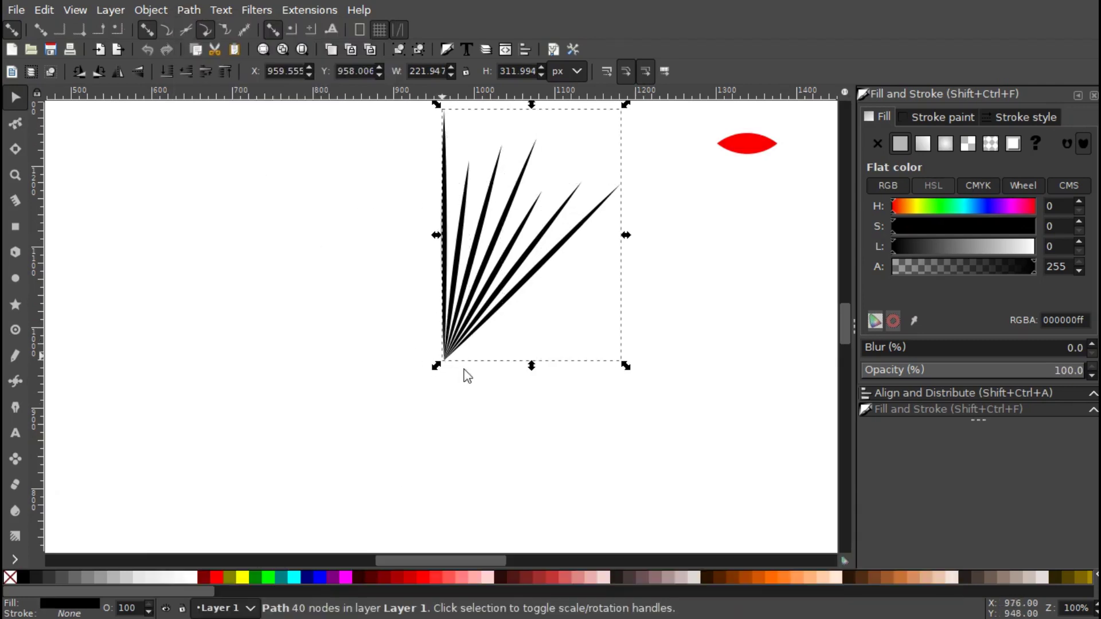
Move the merged fan about 18 px left and 9 px down, and place its rotation center on the shared lower tip.
{"action": "left_click_drag", "start_coordinate": [464, 322], "coordinate": [451, 331]}
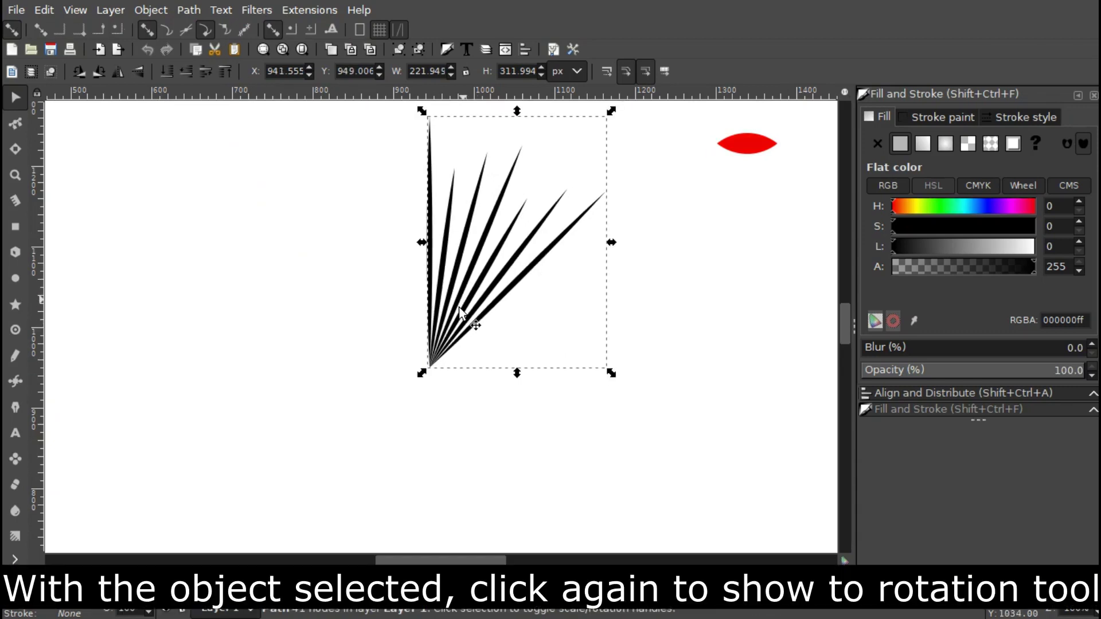
{"action": "left_click", "coordinate": [451, 343]}
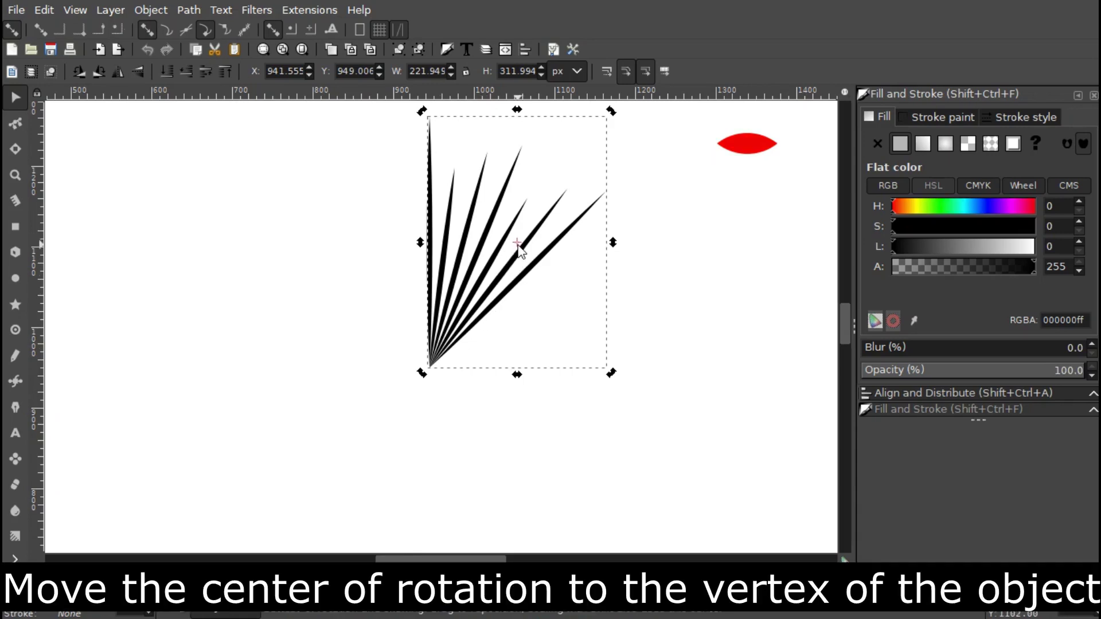
{"action": "left_click_drag", "start_coordinate": [517, 244], "coordinate": [403, 316]}
{"action": "scroll", "coordinate": [431, 370], "scroll_direction": "up", "scroll_amount": 10}
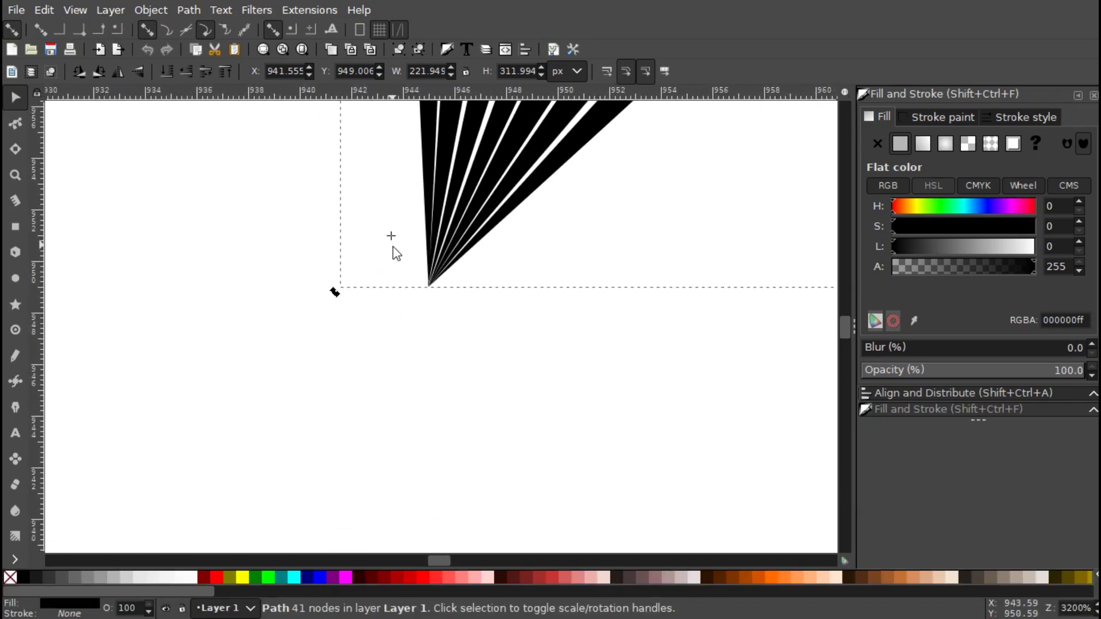
{"action": "left_click_drag", "start_coordinate": [394, 237], "coordinate": [412, 266]}
{"action": "scroll", "coordinate": [431, 287], "scroll_direction": "up", "scroll_amount": 6}
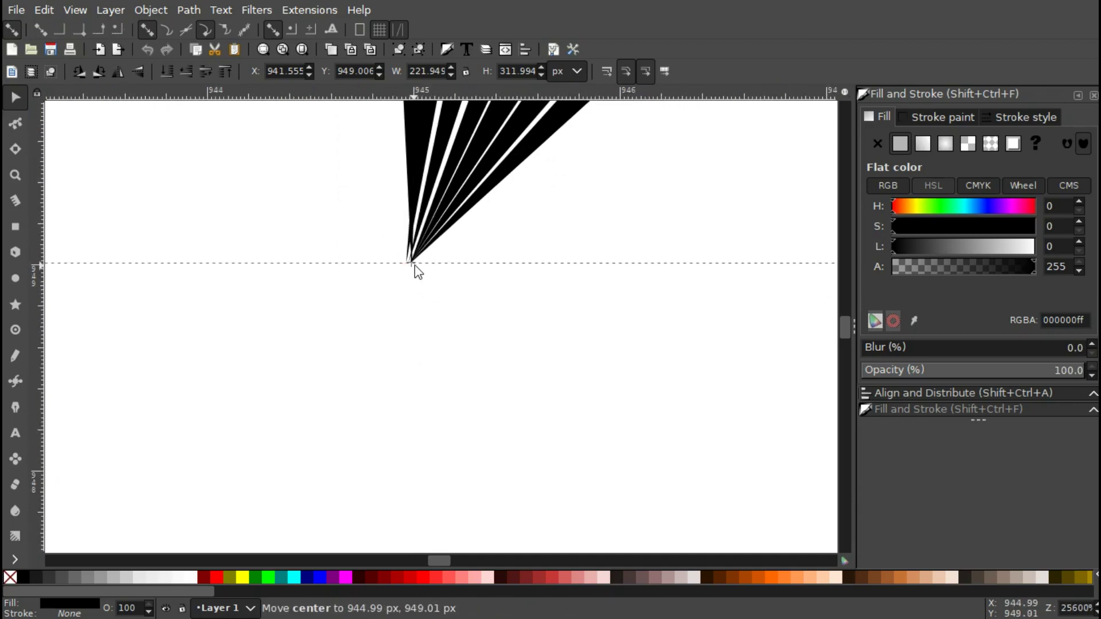
{"action": "scroll", "coordinate": [415, 273], "scroll_direction": "down", "scroll_amount": 19}
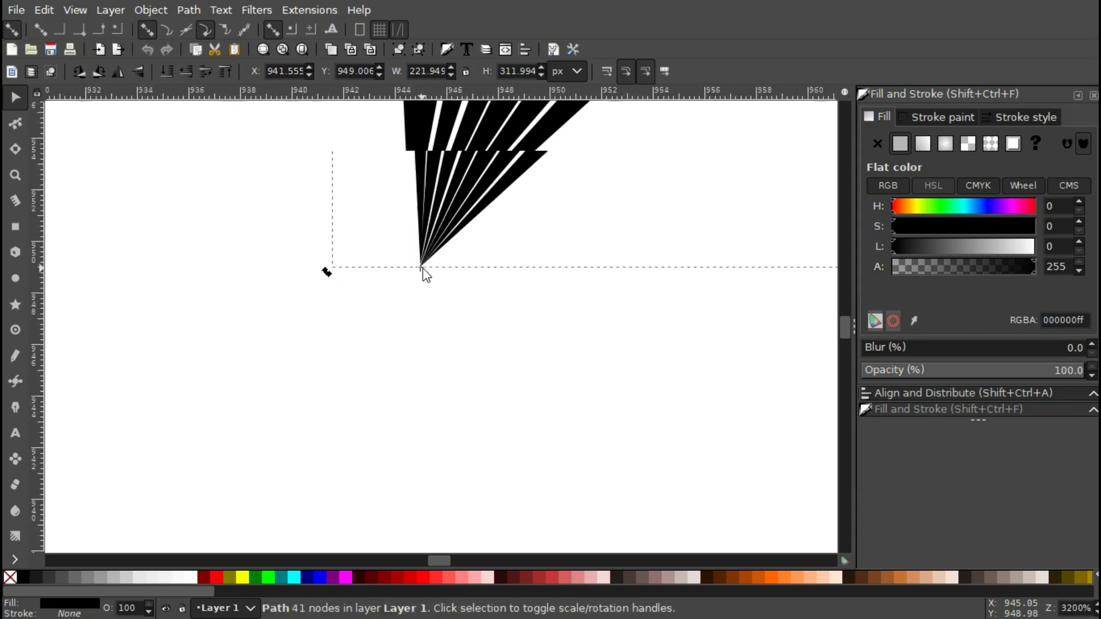
{"action": "scroll", "coordinate": [496, 256], "scroll_direction": "up", "scroll_amount": 3}
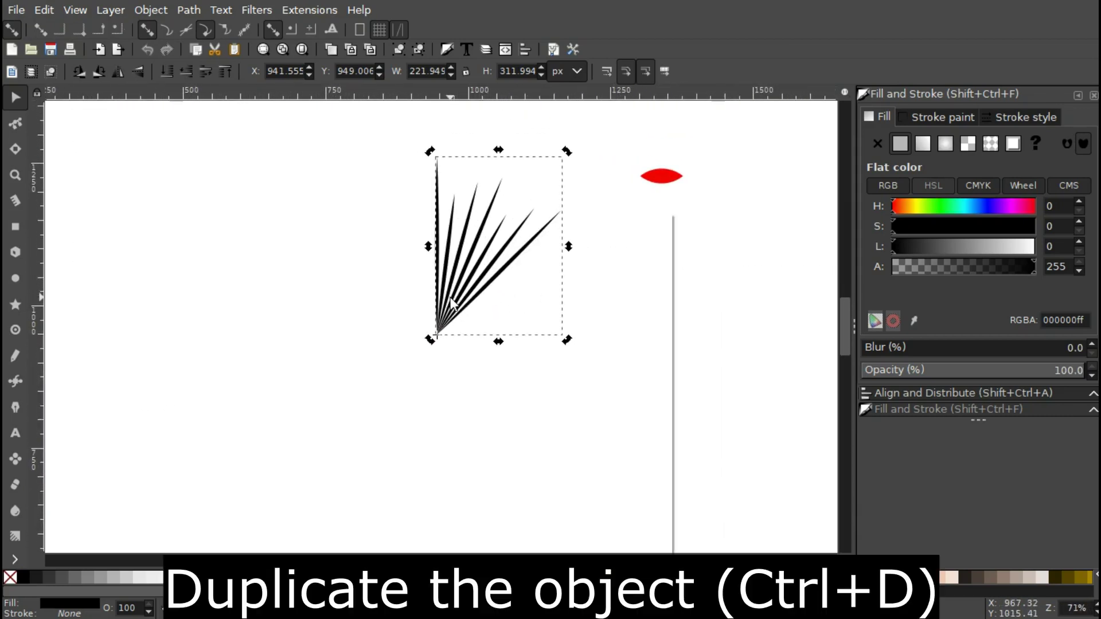
Duplicate the fan and rotate the copy 45° clockwise about the shared tip.
{"action": "right_click", "coordinate": [450, 297]}
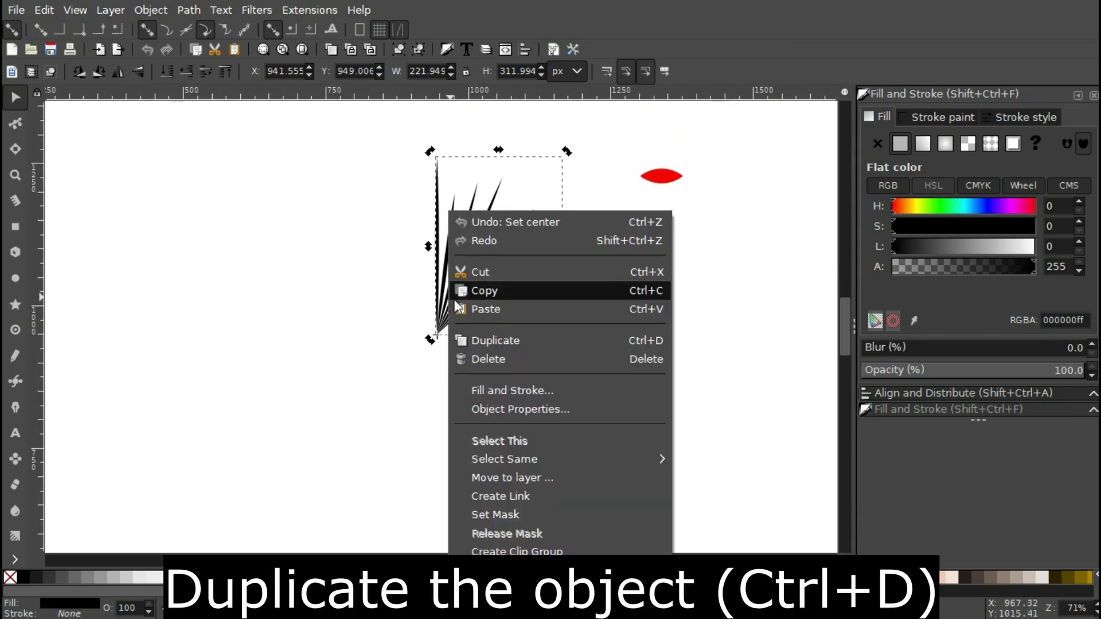
{"action": "left_click", "coordinate": [539, 338]}
{"action": "scroll", "coordinate": [574, 182], "scroll_direction": "up", "scroll_amount": 1}
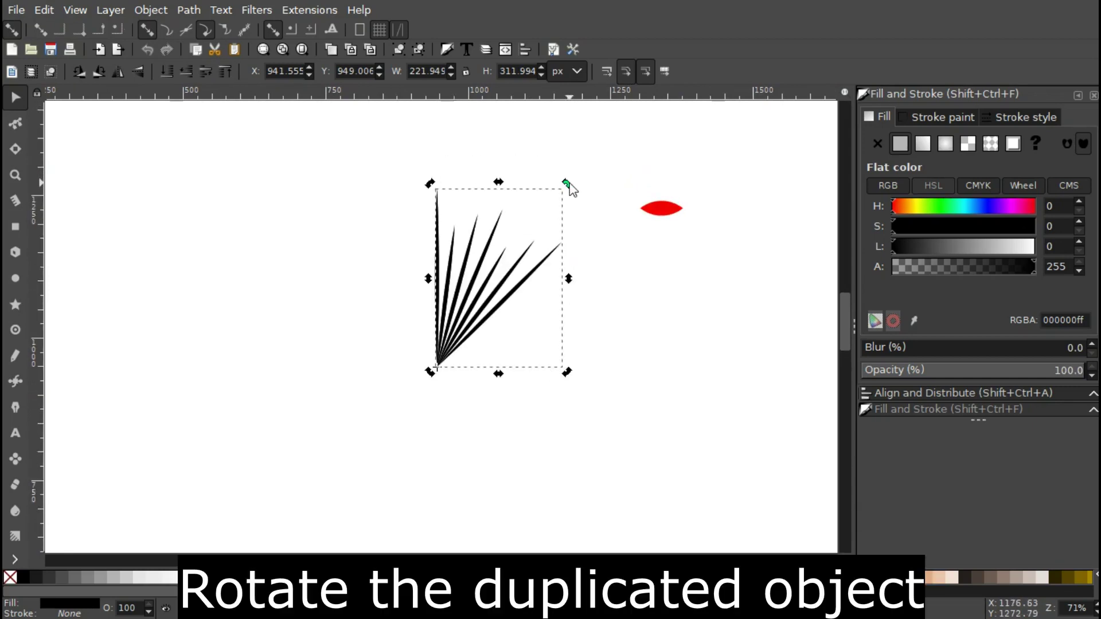
{"action": "left_click_drag", "start_coordinate": [572, 189], "coordinate": [616, 268]}
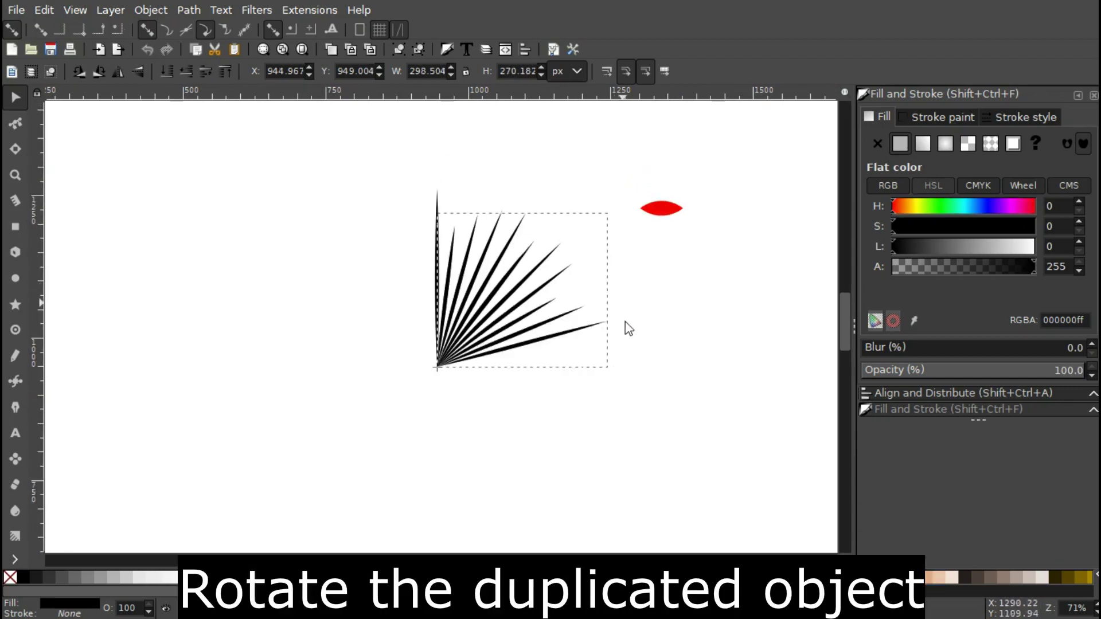
{"action": "left_click_drag", "start_coordinate": [629, 328], "coordinate": [626, 327]}
Add three more duplicates of the fan, rotating each 45° further clockwise, past the vertical into the lower-left area.
{"action": "right_click", "coordinate": [485, 351]}
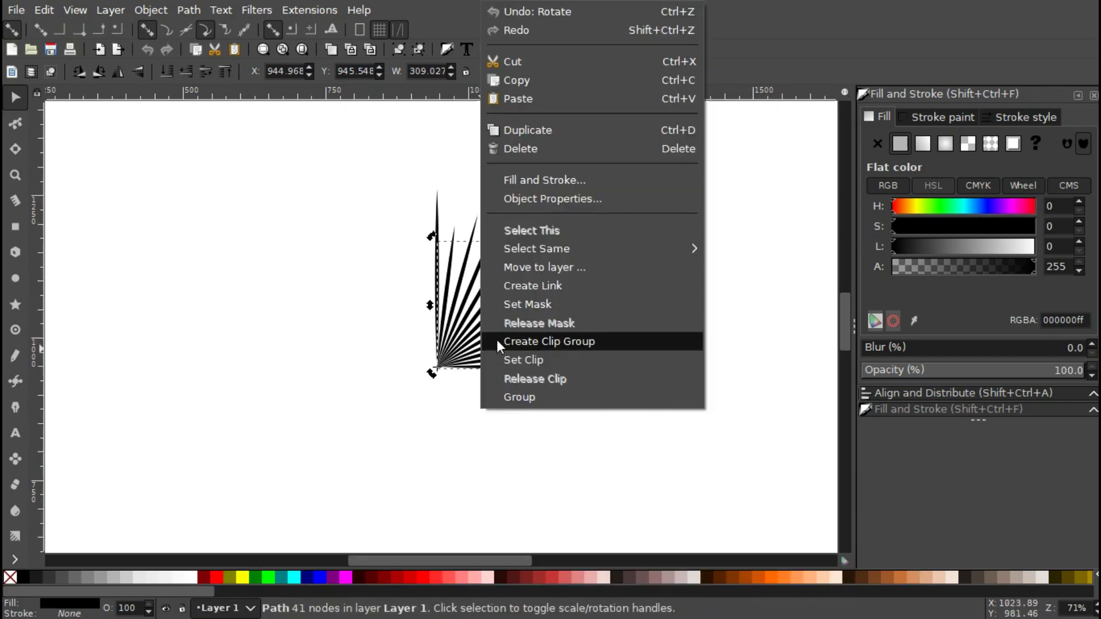
{"action": "left_click", "coordinate": [539, 132]}
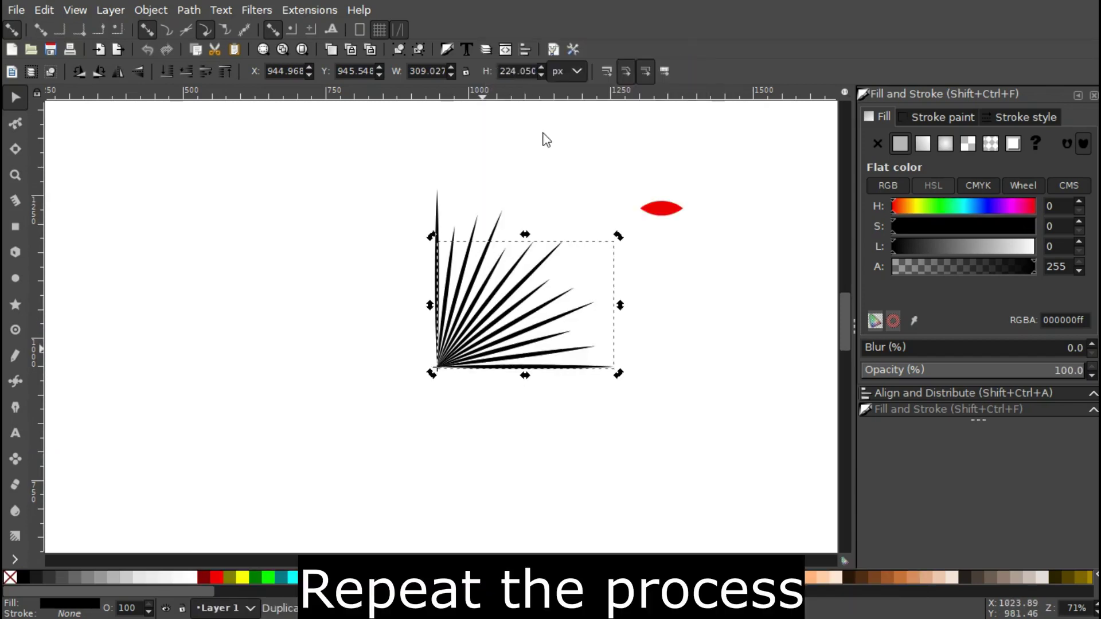
{"action": "left_click_drag", "start_coordinate": [617, 238], "coordinate": [626, 388]}
{"action": "right_click", "coordinate": [515, 393]}
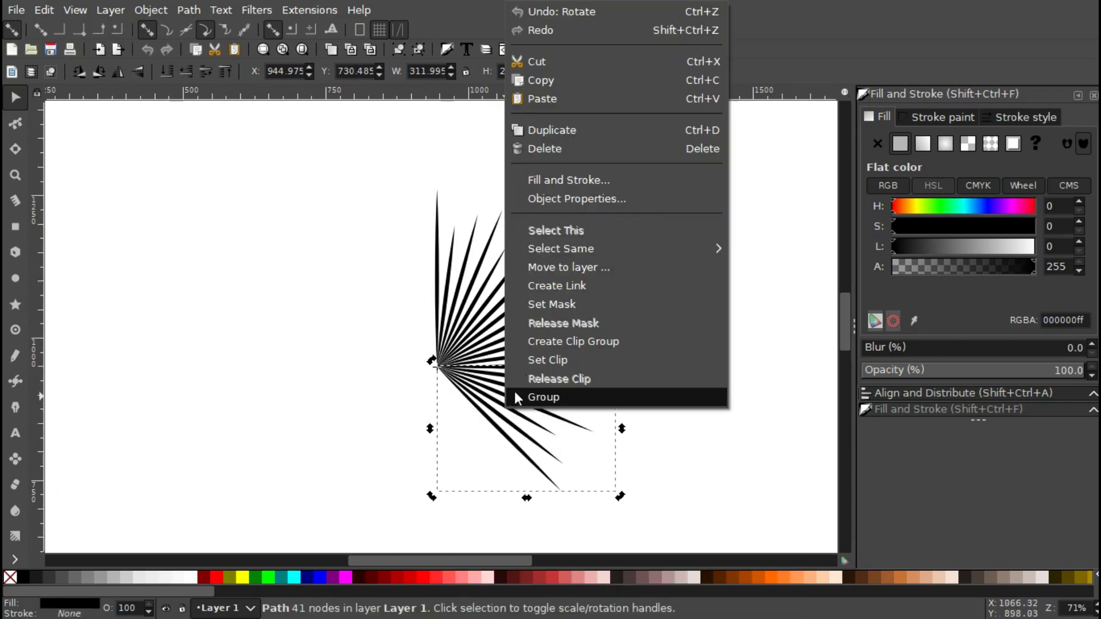
{"action": "left_click", "coordinate": [565, 129]}
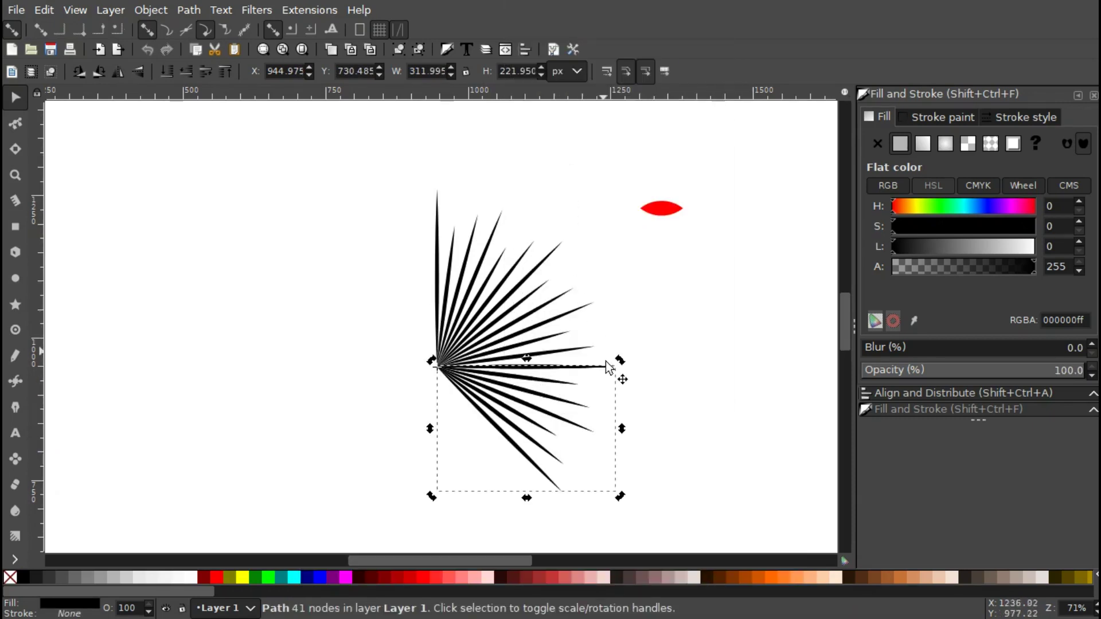
{"action": "left_click_drag", "start_coordinate": [619, 361], "coordinate": [560, 472]}
{"action": "right_click", "coordinate": [459, 463]}
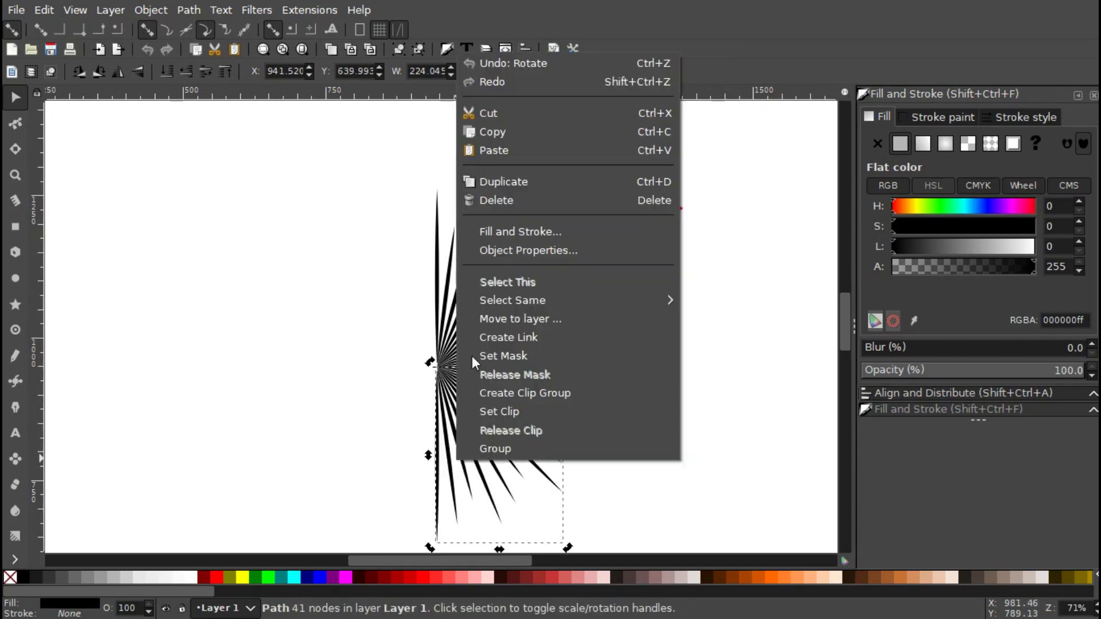
{"action": "left_click", "coordinate": [514, 183]}
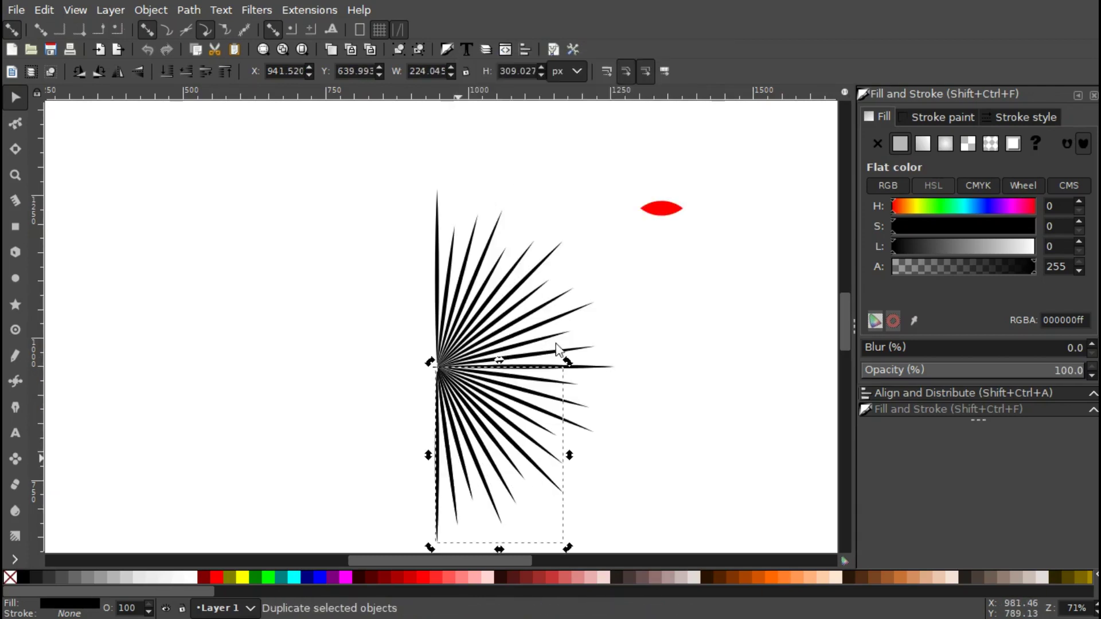
{"action": "left_click_drag", "start_coordinate": [567, 363], "coordinate": [472, 446]}
Complete the full circle of spikes with three further fan duplicates, each rotated another 45° clockwise about the center.
{"action": "right_click", "coordinate": [429, 367]}
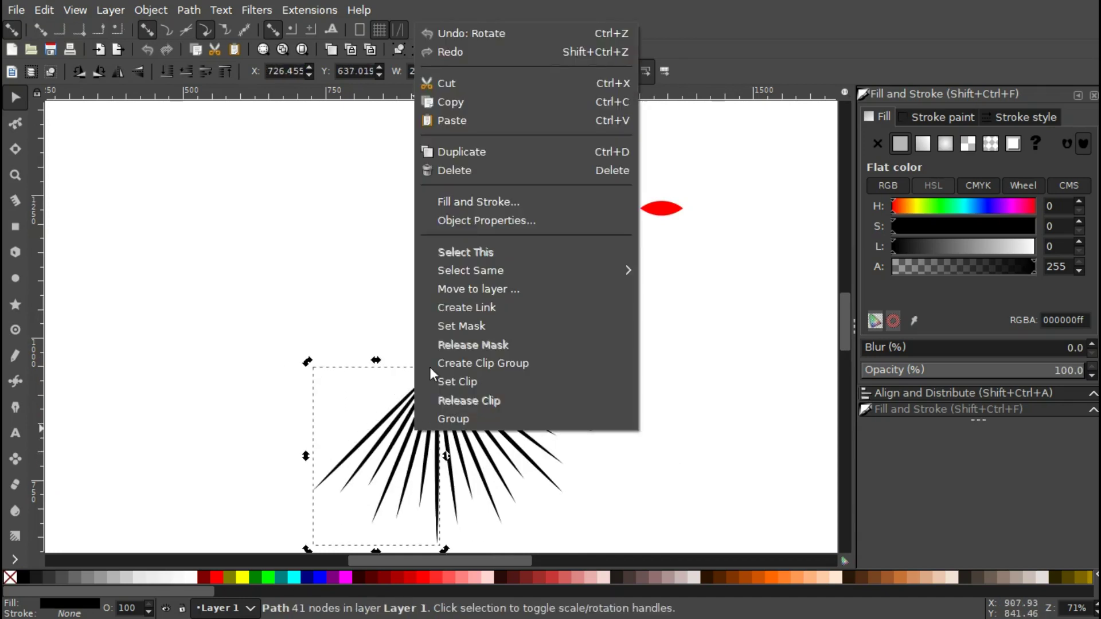
{"action": "left_click", "coordinate": [478, 150]}
{"action": "left_click_drag", "start_coordinate": [311, 362], "coordinate": [336, 280]}
{"action": "right_click", "coordinate": [345, 479]}
{"action": "left_click", "coordinate": [393, 127]}
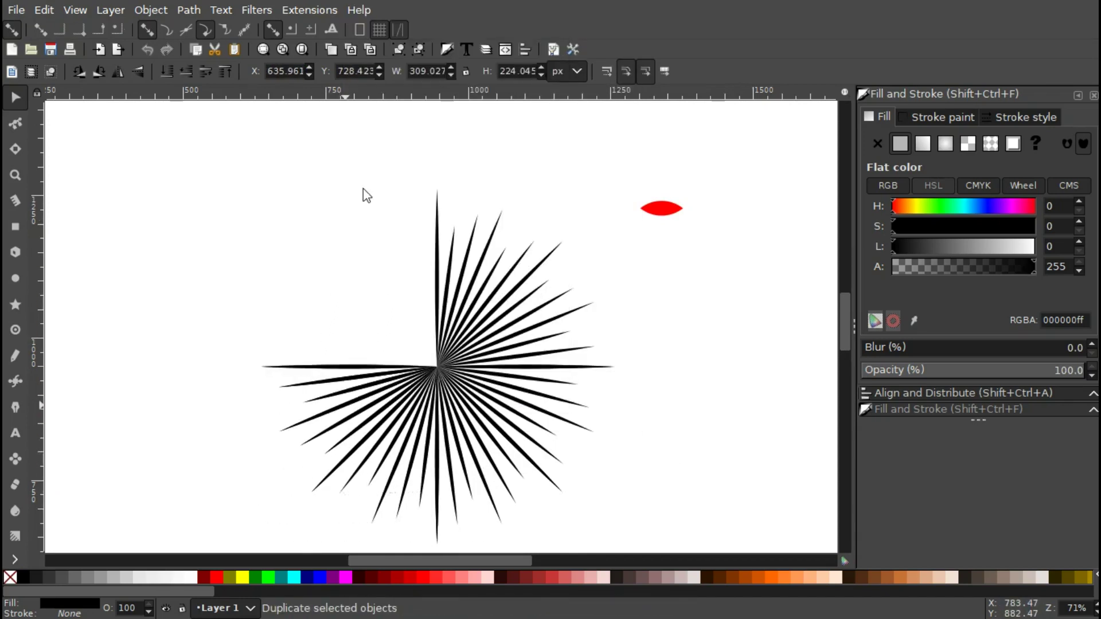
{"action": "left_click_drag", "start_coordinate": [264, 367], "coordinate": [315, 306]}
{"action": "right_click", "coordinate": [318, 308]}
{"action": "left_click", "coordinate": [359, 131]}
{"action": "left_click_drag", "start_coordinate": [259, 240], "coordinate": [380, 141]}
Merge all eight fans into a single starburst path with Union and move it about 124 px left and 68 px up.
{"action": "left_click", "coordinate": [219, 228]}
{"action": "left_click_drag", "start_coordinate": [212, 303], "coordinate": [176, 265]}
{"action": "left_click_drag", "start_coordinate": [177, 121], "coordinate": [585, 521]}
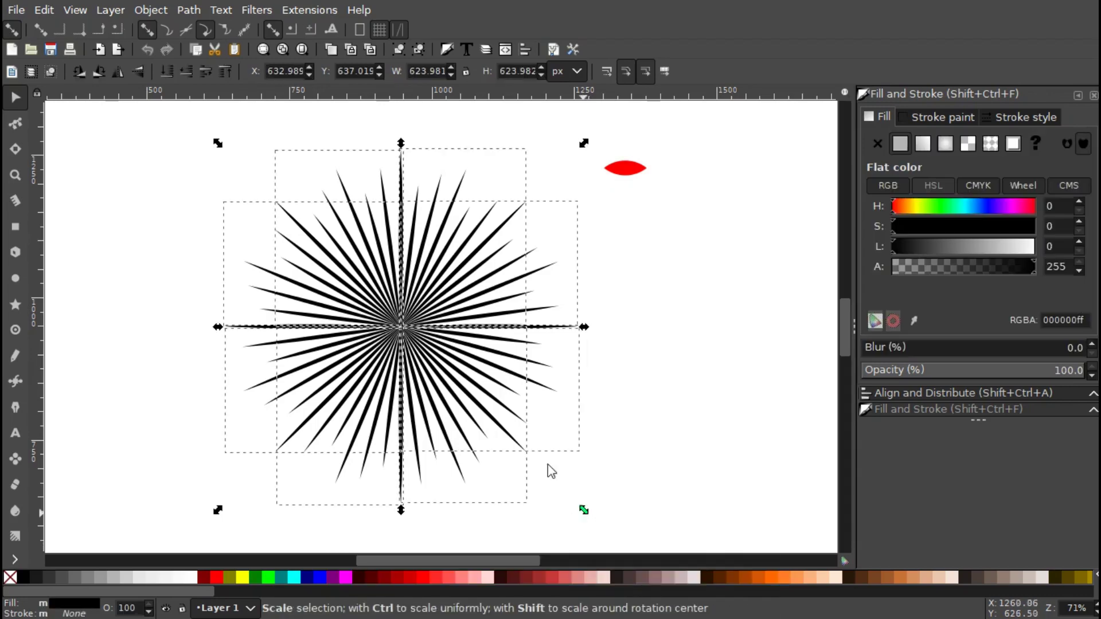
{"action": "left_click", "coordinate": [188, 9]}
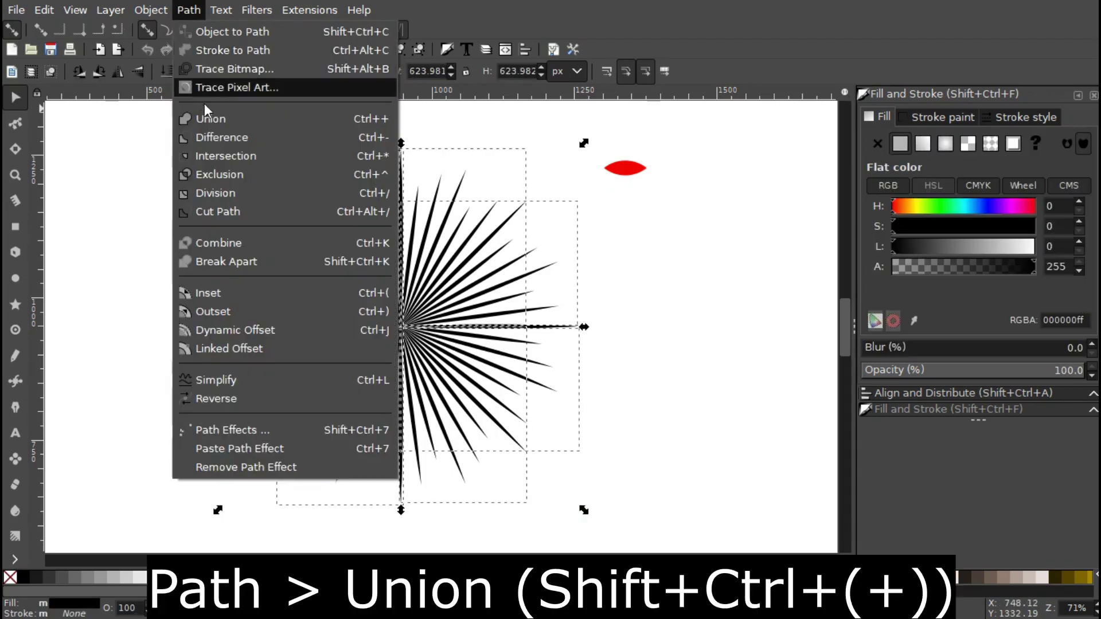
{"action": "left_click", "coordinate": [219, 117]}
{"action": "left_click_drag", "start_coordinate": [133, 255], "coordinate": [166, 261]}
{"action": "left_click_drag", "start_coordinate": [433, 332], "coordinate": [362, 292]}
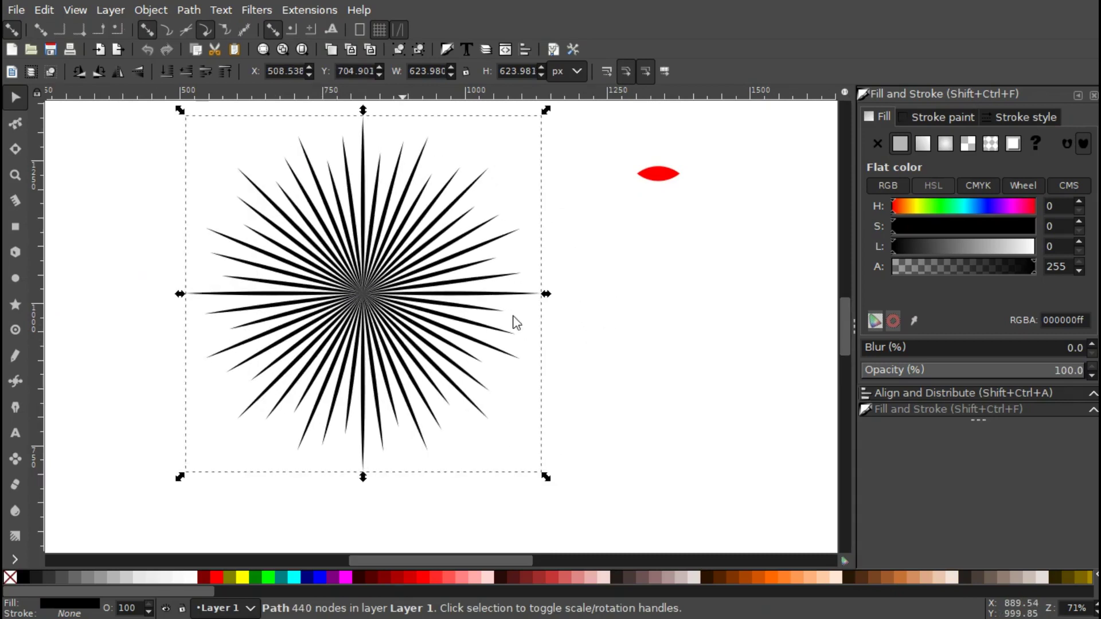
Set the page background color to black in the document properties.
{"action": "scroll", "coordinate": [512, 320], "scroll_direction": "down", "scroll_amount": 2}
{"action": "left_click_drag", "start_coordinate": [510, 313], "coordinate": [510, 361]}
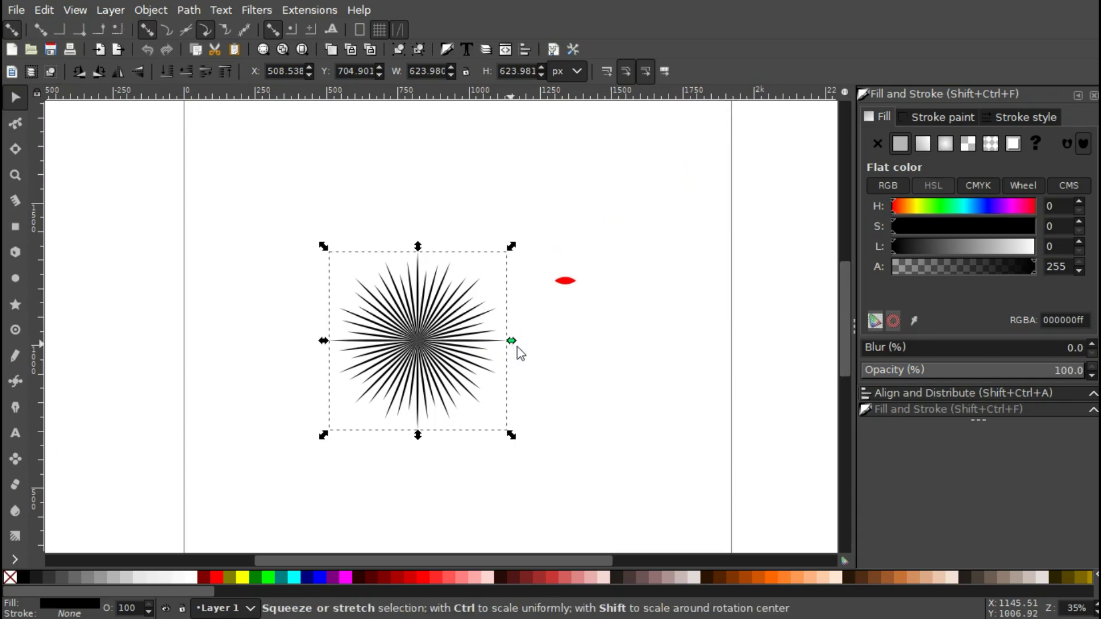
{"action": "left_click_drag", "start_coordinate": [575, 327], "coordinate": [640, 345]}
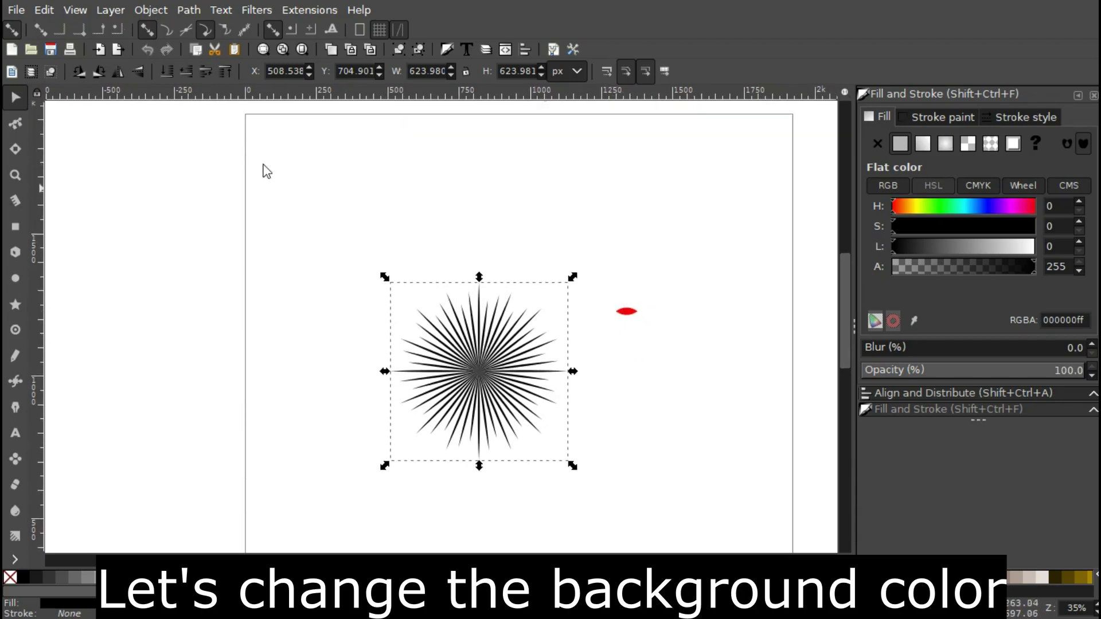
{"action": "left_click", "coordinate": [23, 10]}
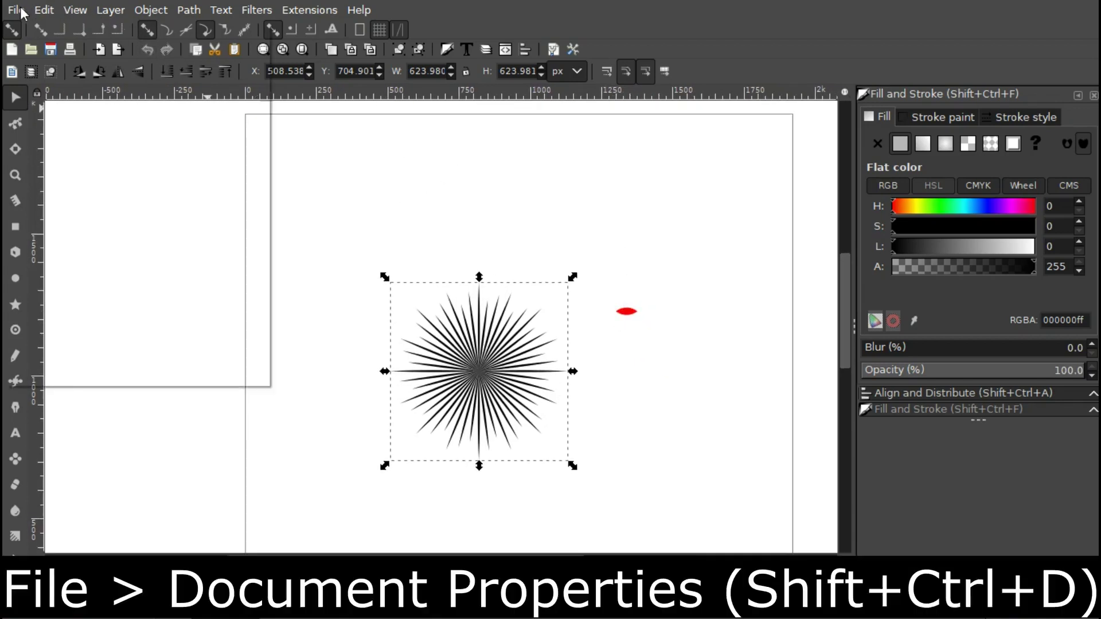
{"action": "left_click", "coordinate": [101, 311]}
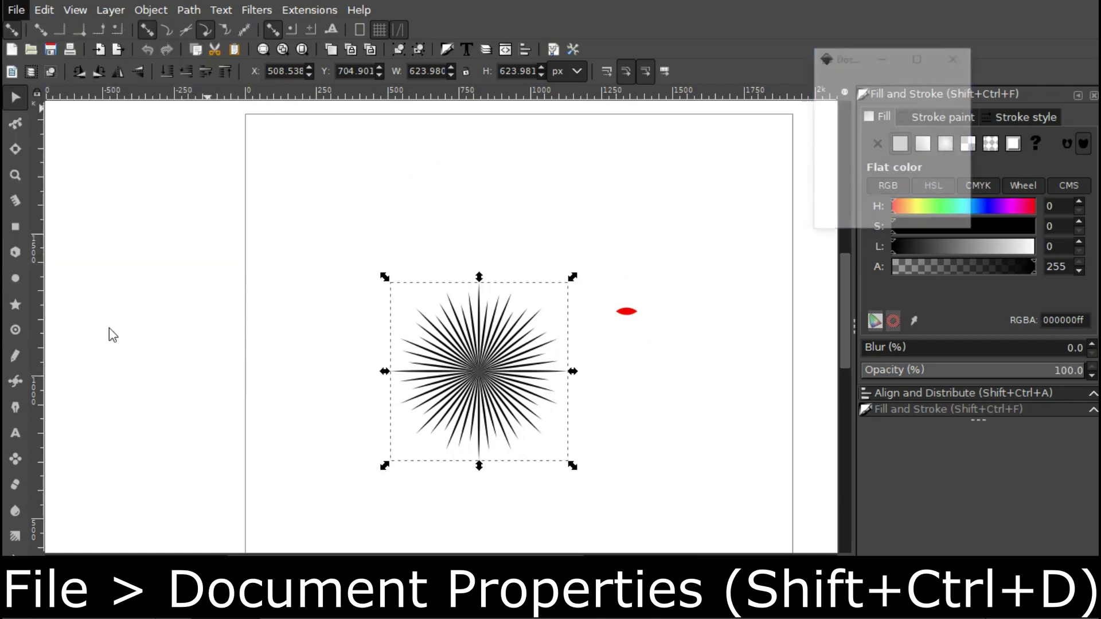
{"action": "mouse_move", "coordinate": [1024, 63]}
{"action": "left_mouse_down"}
{"action": "mouse_move", "coordinate": [654, 29]}
{"action": "mouse_move", "coordinate": [654, 38]}
{"action": "left_mouse_up"}
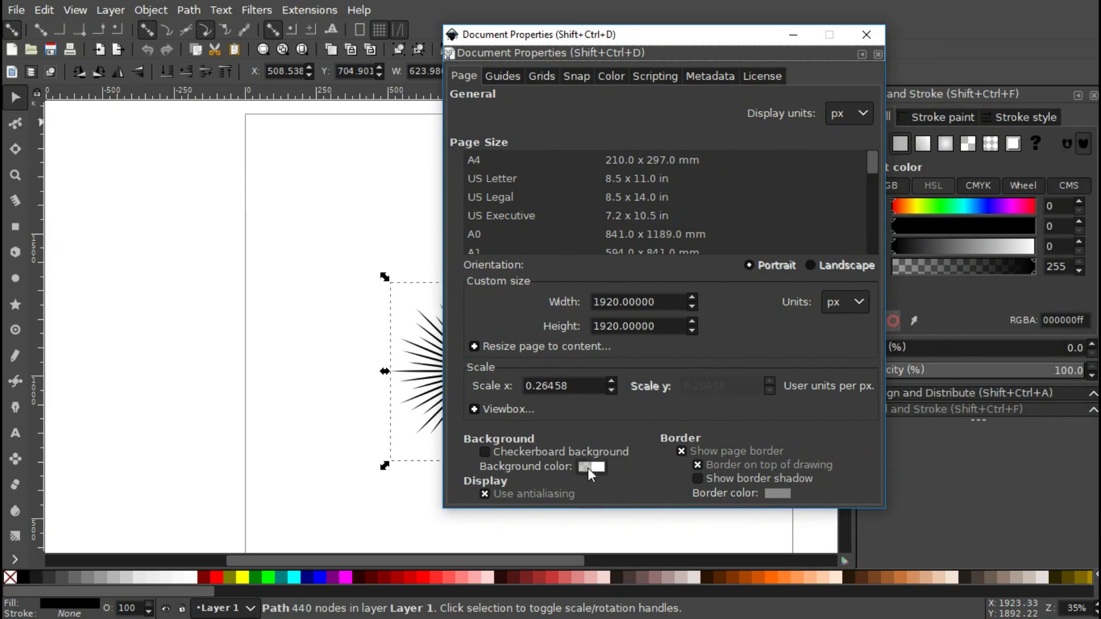
{"action": "left_click", "coordinate": [590, 467]}
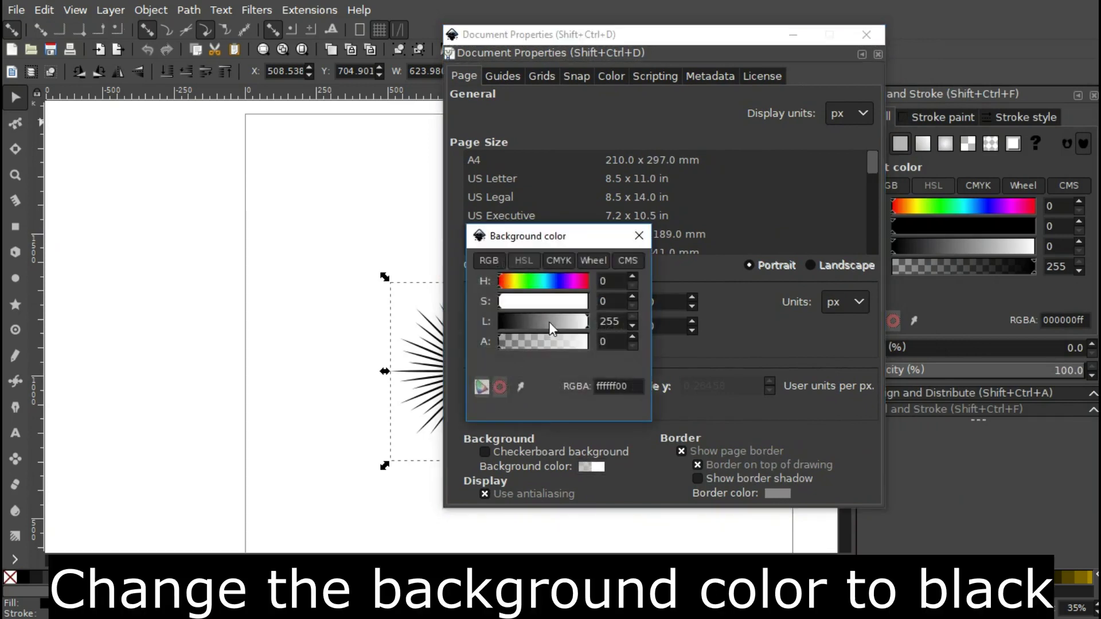
{"action": "left_click_drag", "start_coordinate": [550, 324], "coordinate": [465, 330]}
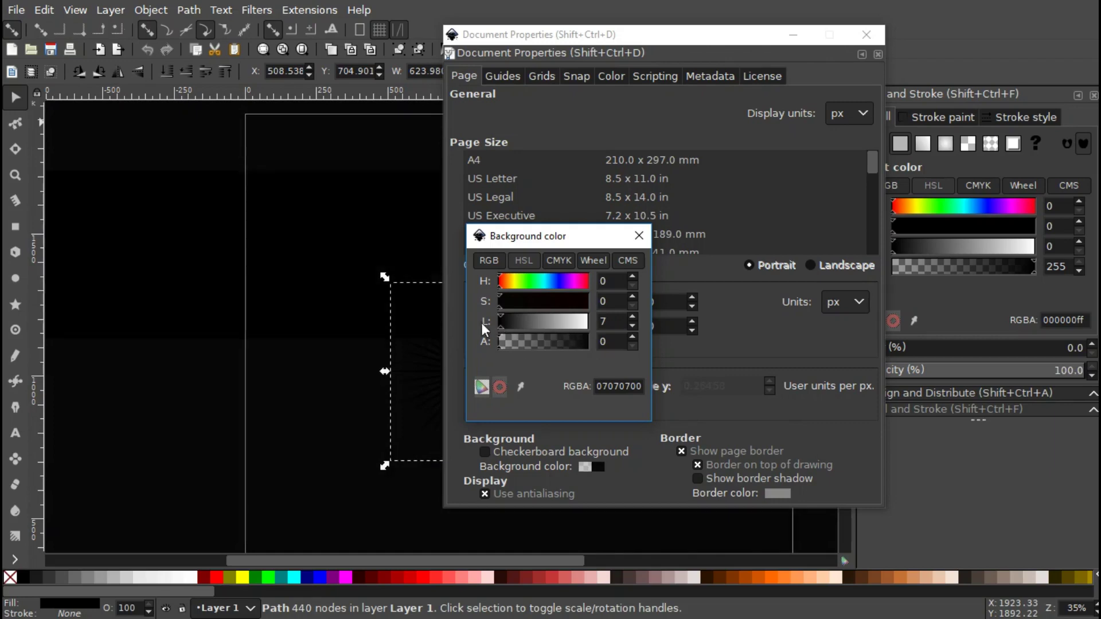
{"action": "left_click", "coordinate": [638, 236]}
{"action": "left_click", "coordinate": [866, 34]}
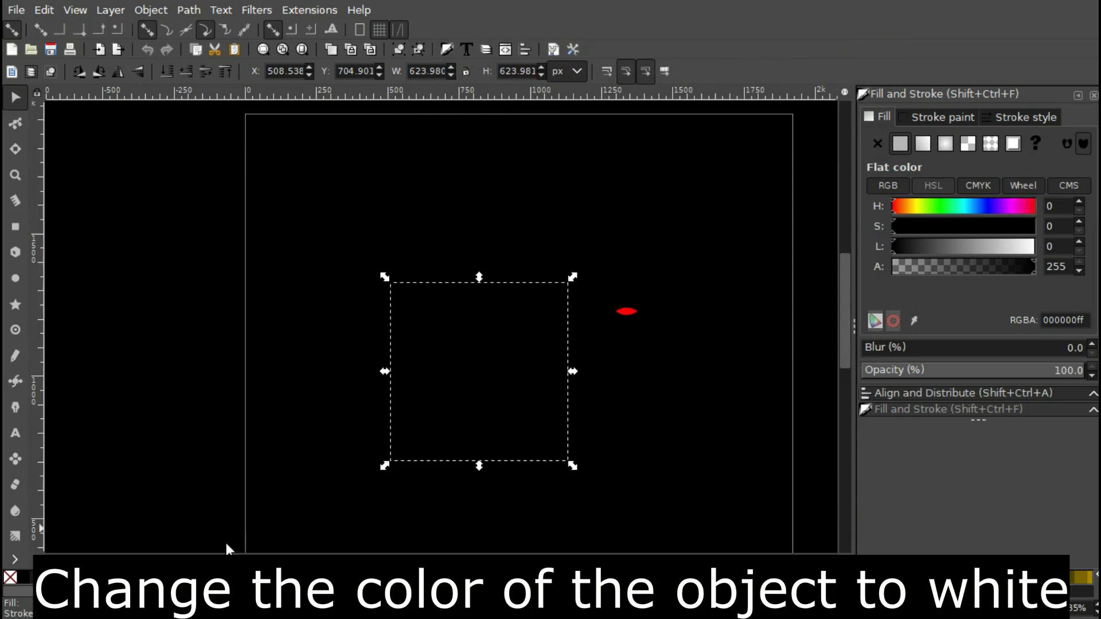
Fill the starburst with white and move it about 37 px right and 156 px up.
{"action": "left_click", "coordinate": [191, 578]}
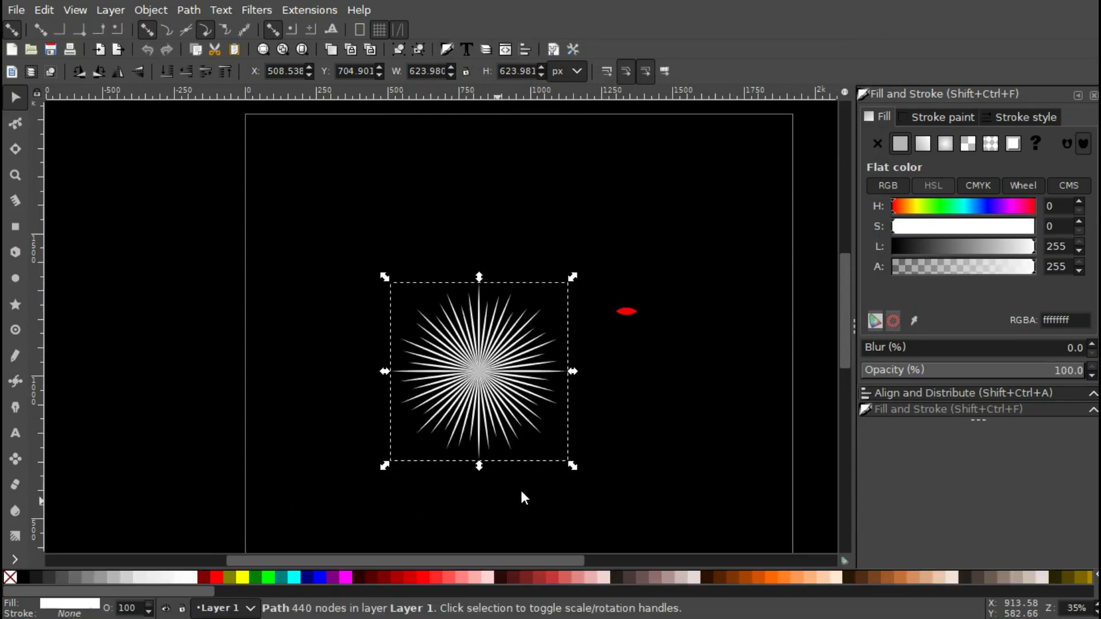
{"action": "left_click_drag", "start_coordinate": [518, 455], "coordinate": [536, 440]}
{"action": "left_click_drag", "start_coordinate": [493, 362], "coordinate": [504, 306]}
{"action": "scroll", "coordinate": [519, 285], "scroll_direction": "up", "scroll_amount": 1}
{"action": "scroll", "coordinate": [518, 280], "scroll_direction": "up", "scroll_amount": 1}
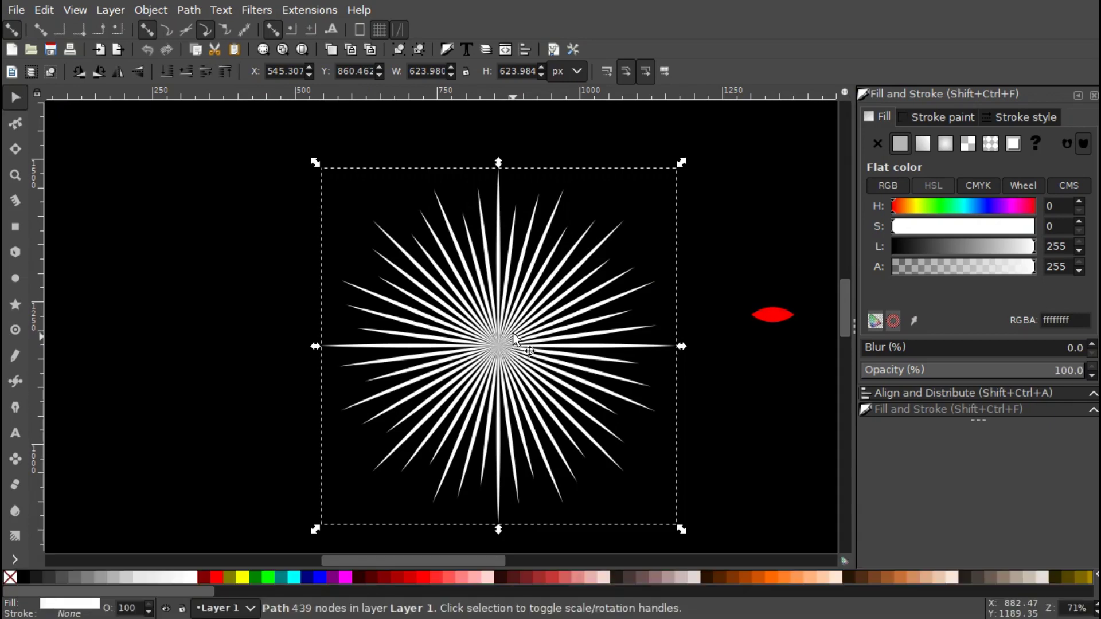
Add a Bend path effect to the starburst and pull the center of its bend path straight up about 75 px.
{"action": "left_click", "coordinate": [188, 10]}
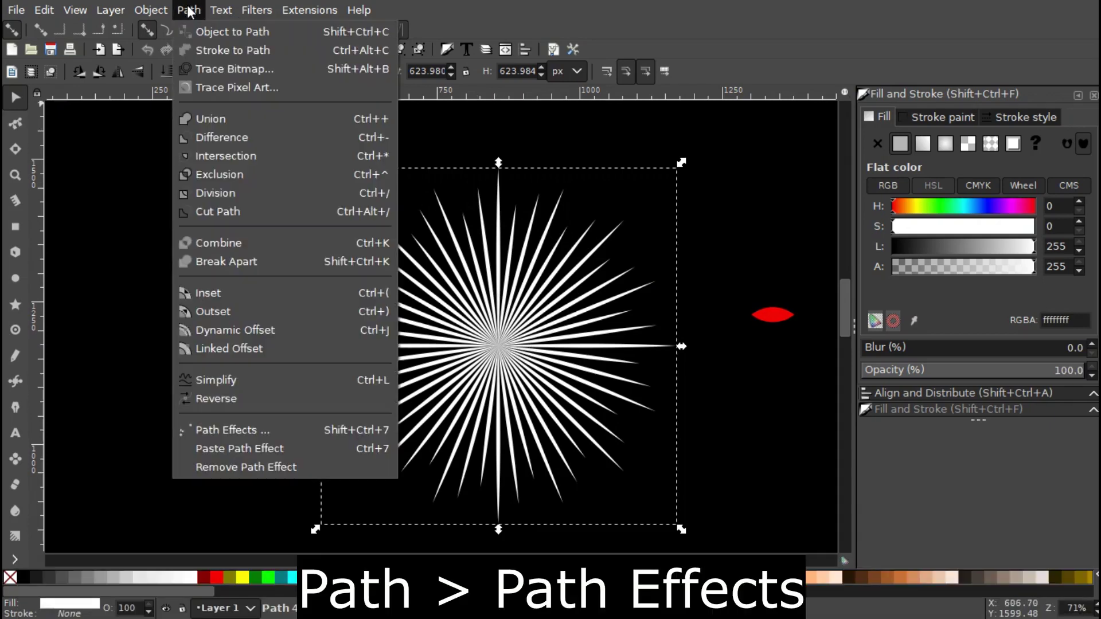
{"action": "left_click", "coordinate": [240, 429]}
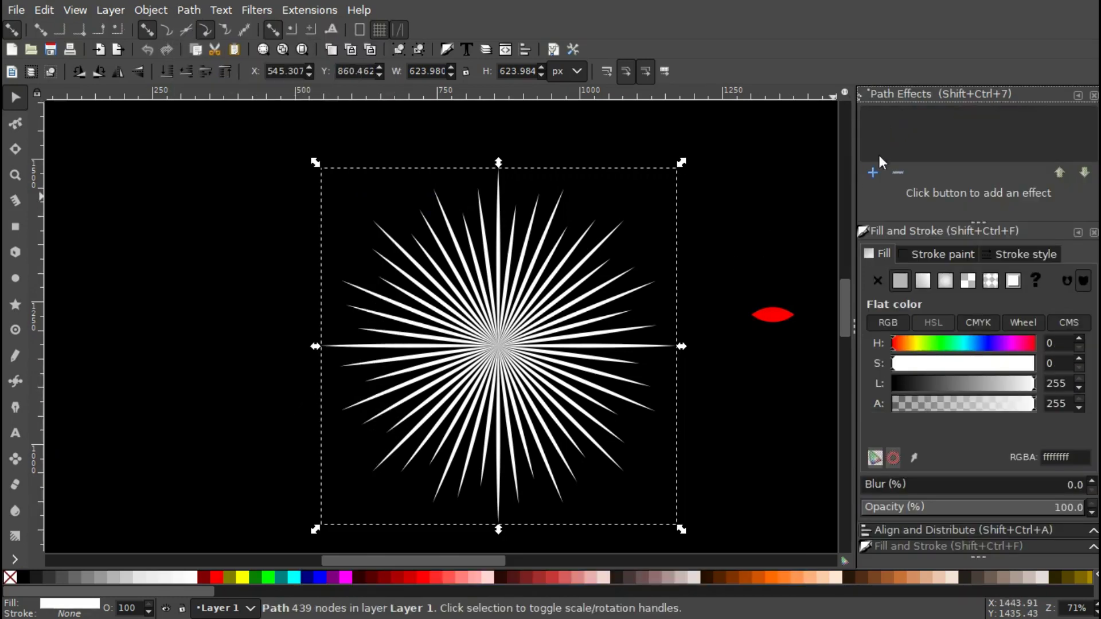
{"action": "left_click", "coordinate": [873, 177]}
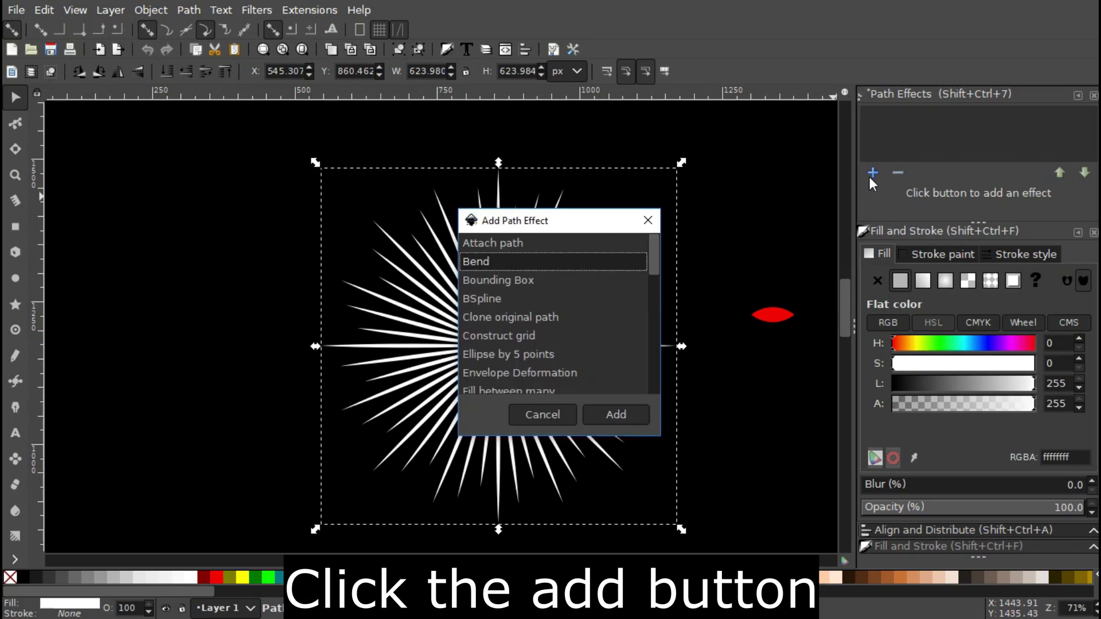
{"action": "left_click", "coordinate": [476, 262]}
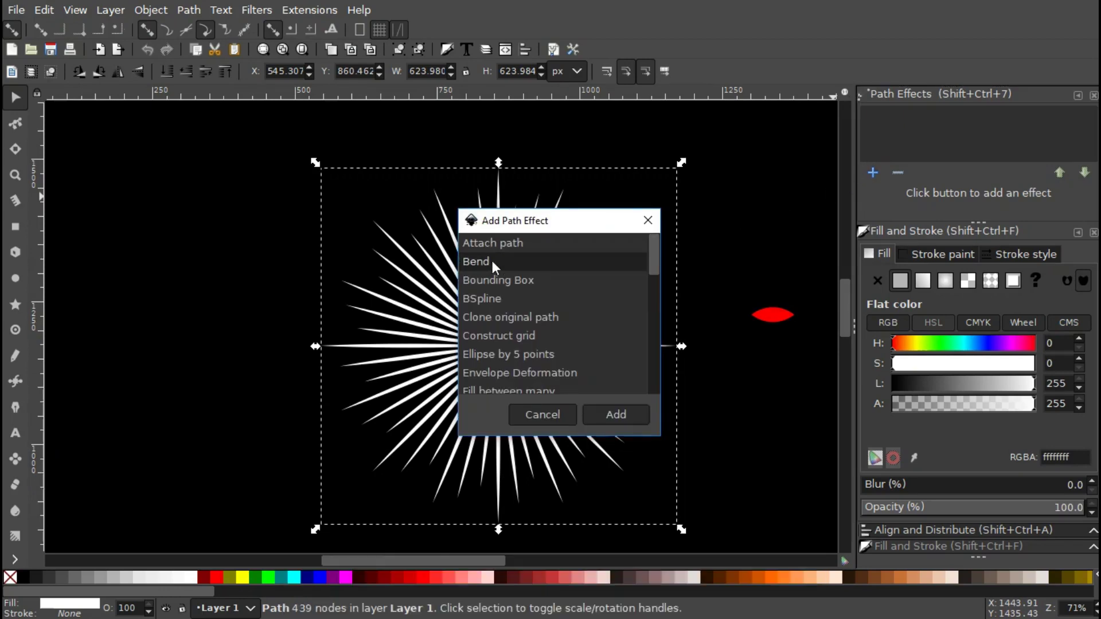
{"action": "left_click", "coordinate": [611, 418]}
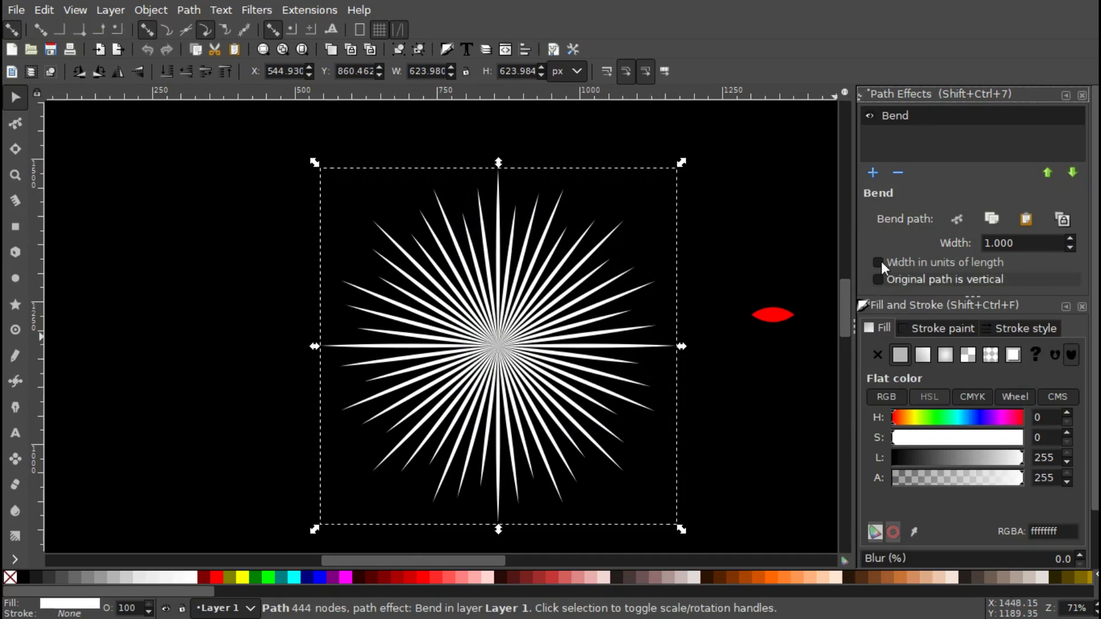
{"action": "left_click", "coordinate": [959, 220]}
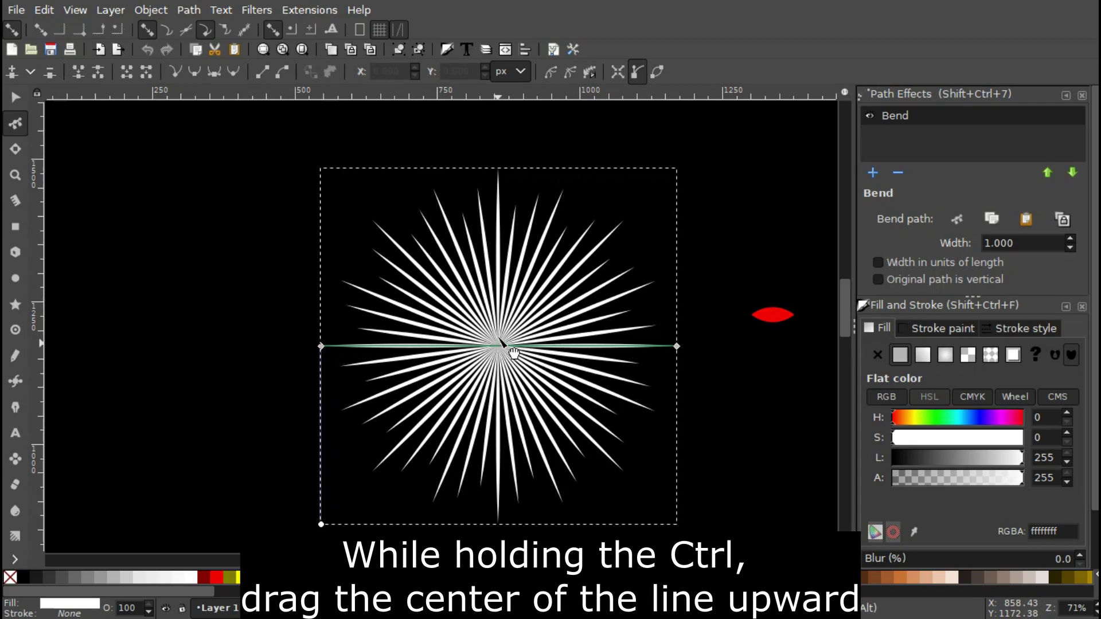
{"action": "left_click_drag", "start_coordinate": [500, 341], "coordinate": [500, 306]}
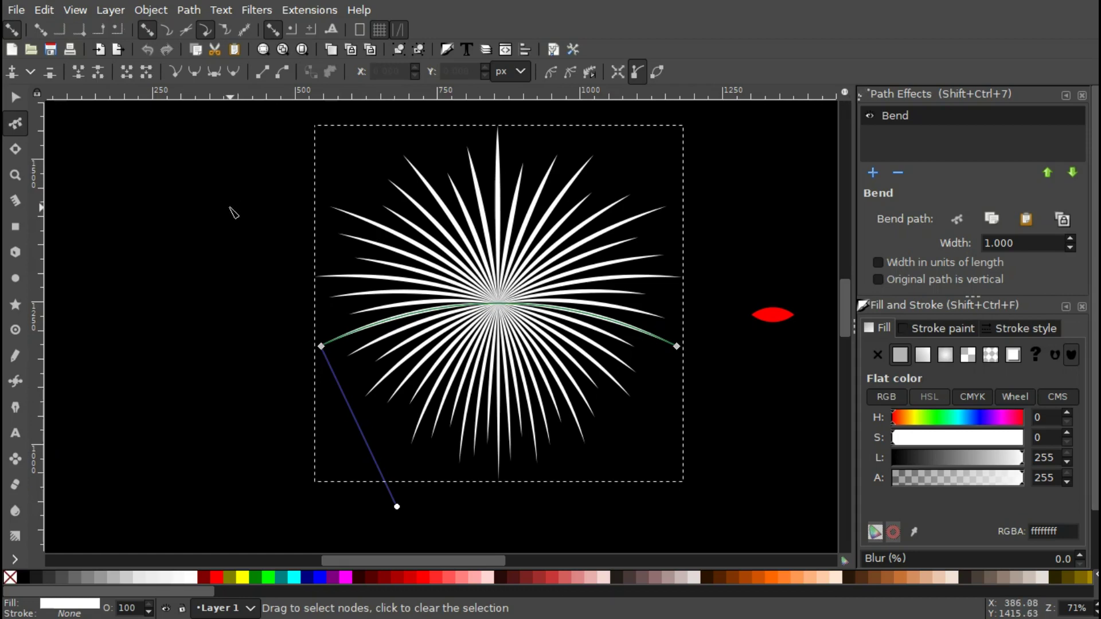
Try to convert the bent starburst to a plain path with Object to Path.
{"action": "left_click", "coordinate": [233, 212]}
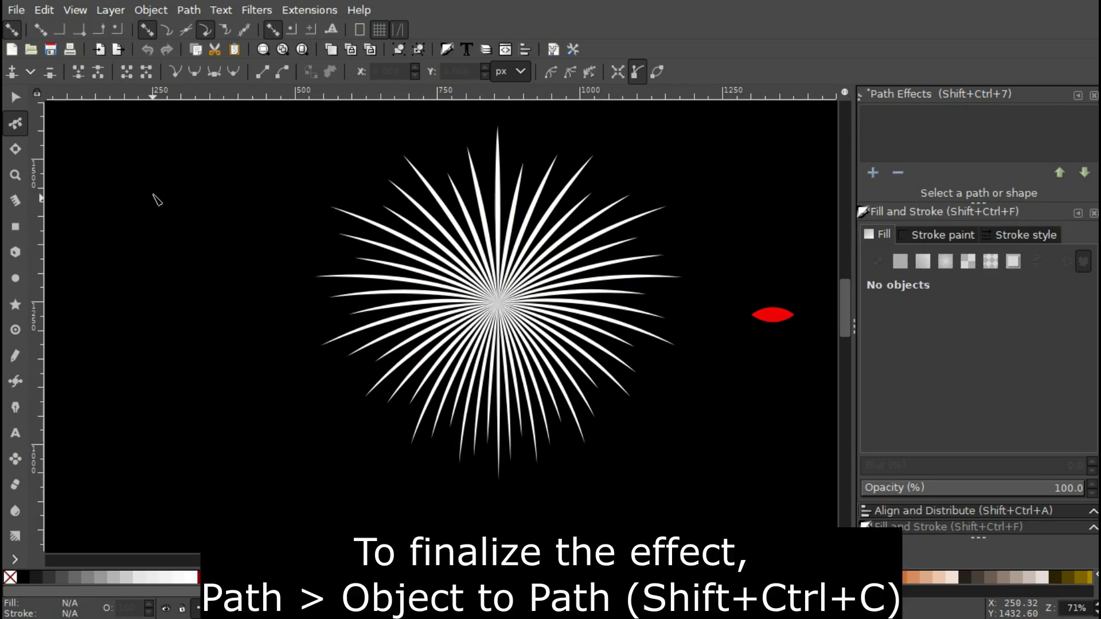
{"action": "left_click", "coordinate": [189, 11]}
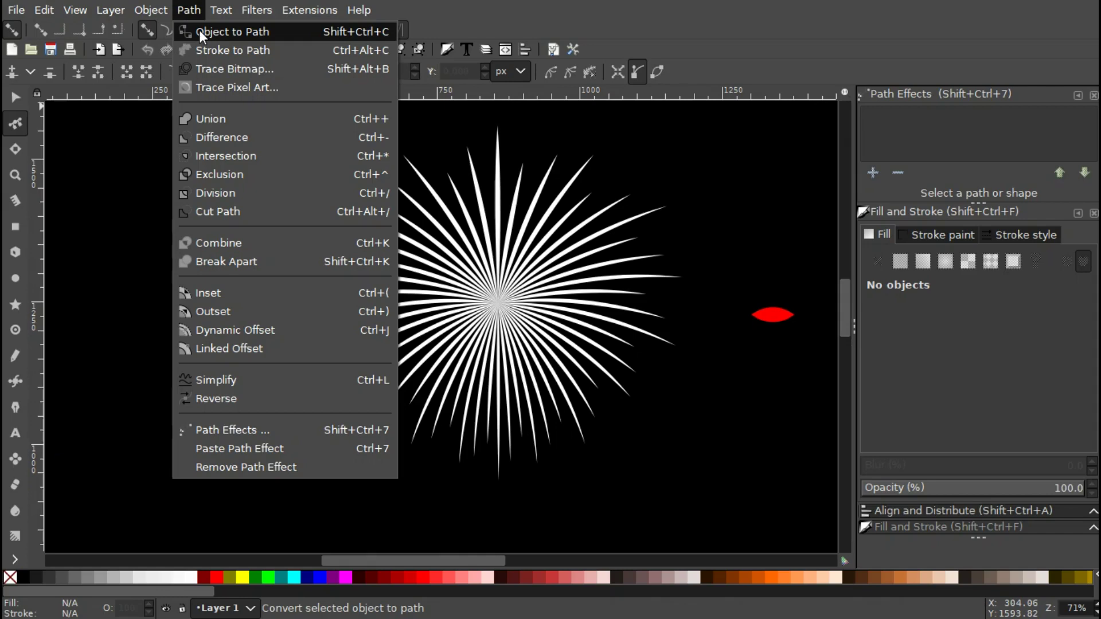
{"action": "left_click", "coordinate": [198, 32]}
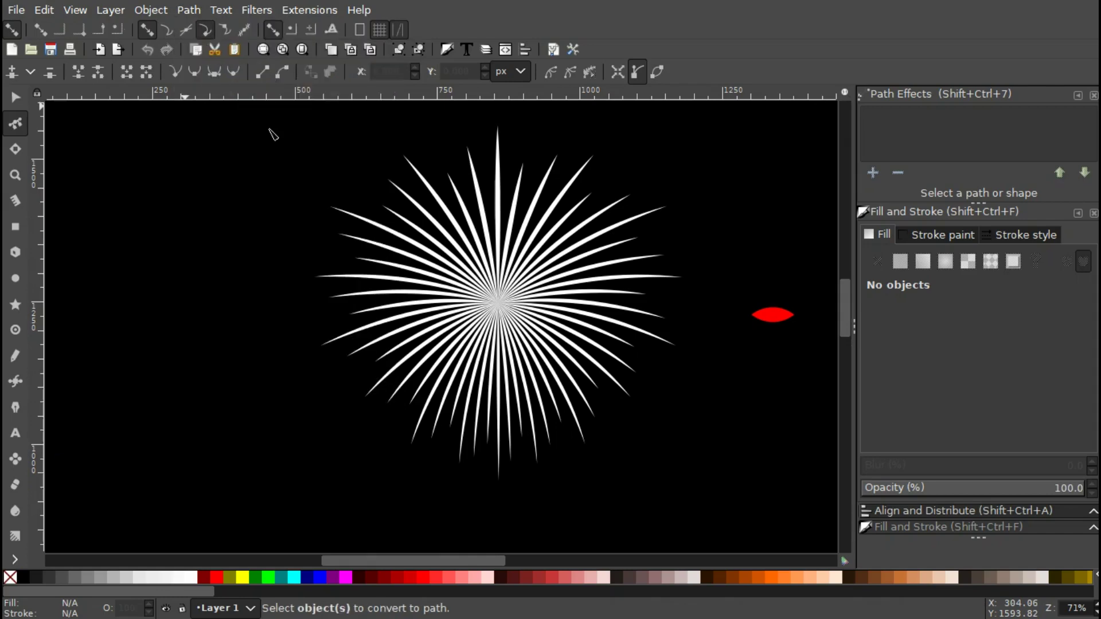
Close the path effects settings and move the bent starburst into the page's upper-left corner, at about X 4, Y 1299 px.
{"action": "left_click", "coordinate": [14, 97]}
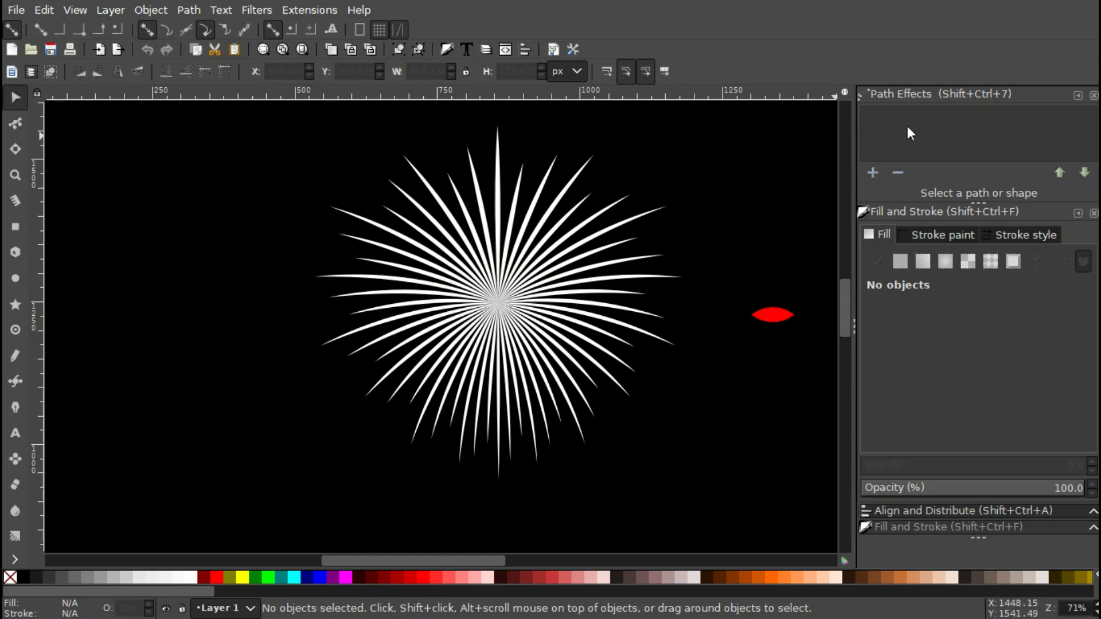
{"action": "left_click", "coordinate": [1093, 95]}
{"action": "left_click_drag", "start_coordinate": [723, 190], "coordinate": [681, 208]}
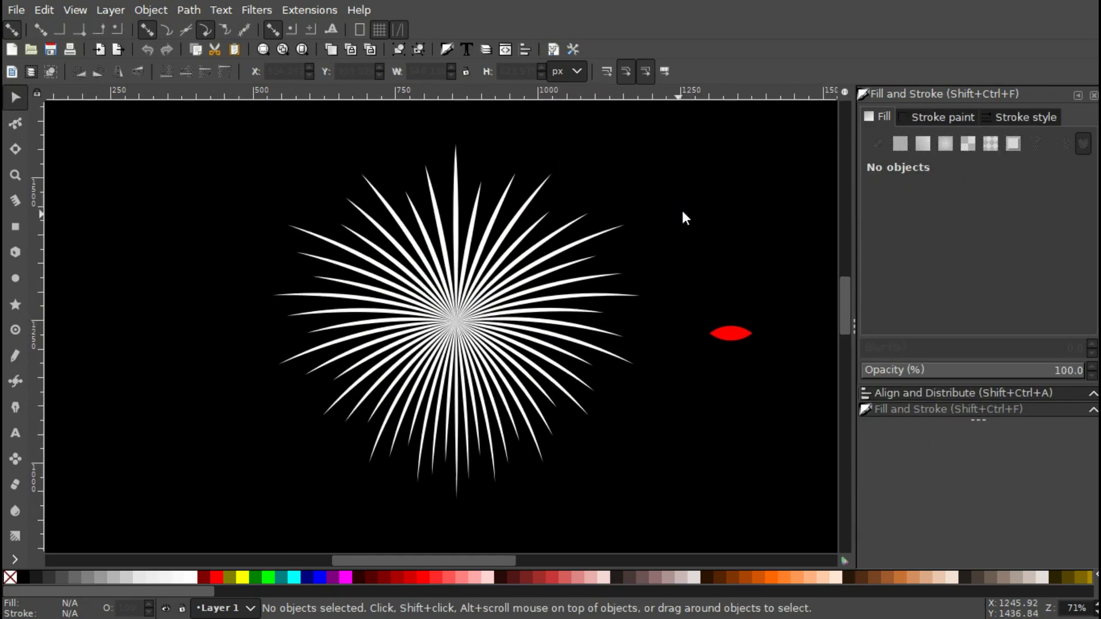
{"action": "left_click_drag", "start_coordinate": [424, 287], "coordinate": [386, 200]}
{"action": "scroll", "coordinate": [751, 249], "scroll_direction": "left", "scroll_amount": 1}
{"action": "scroll", "coordinate": [527, 289], "scroll_direction": "down", "scroll_amount": 1}
{"action": "scroll", "coordinate": [527, 290], "scroll_direction": "down", "scroll_amount": 1}
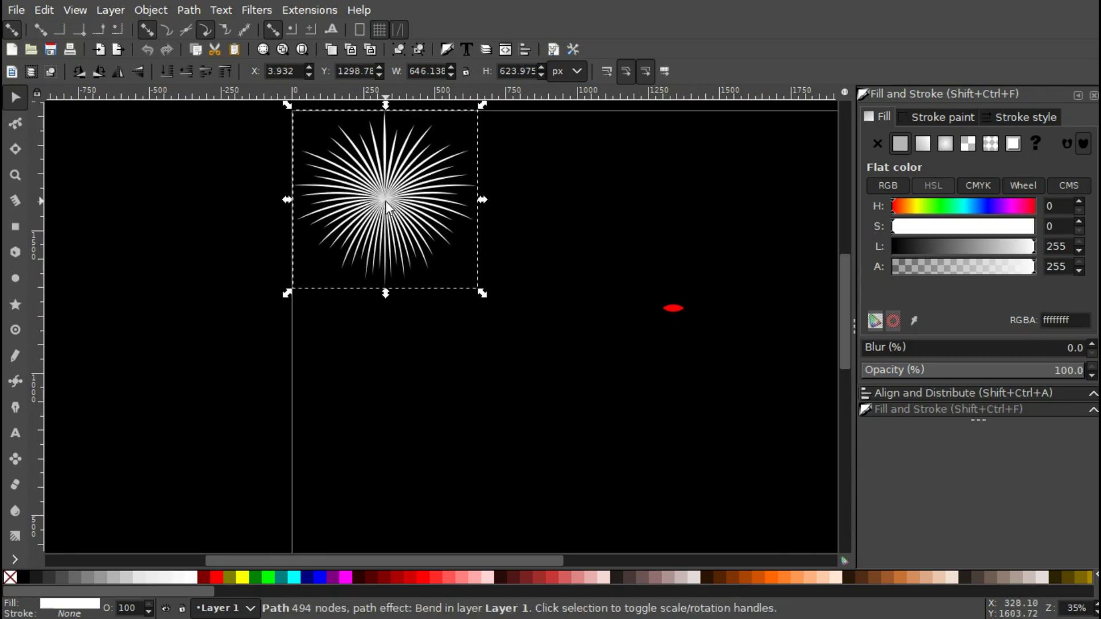
Duplicate the bent starburst and place the copy near the page center, at about X 606, Y 699 px.
{"action": "right_click", "coordinate": [385, 200]}
{"action": "left_click", "coordinate": [411, 329]}
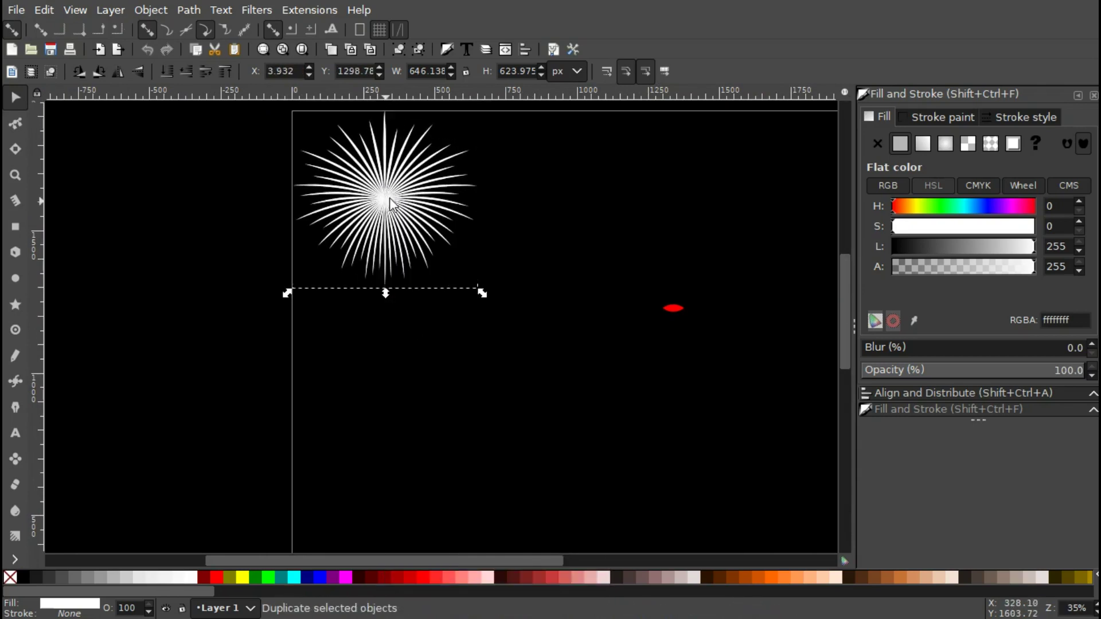
{"action": "left_click_drag", "start_coordinate": [443, 268], "coordinate": [614, 434]}
{"action": "left_click_drag", "start_coordinate": [725, 403], "coordinate": [733, 349]}
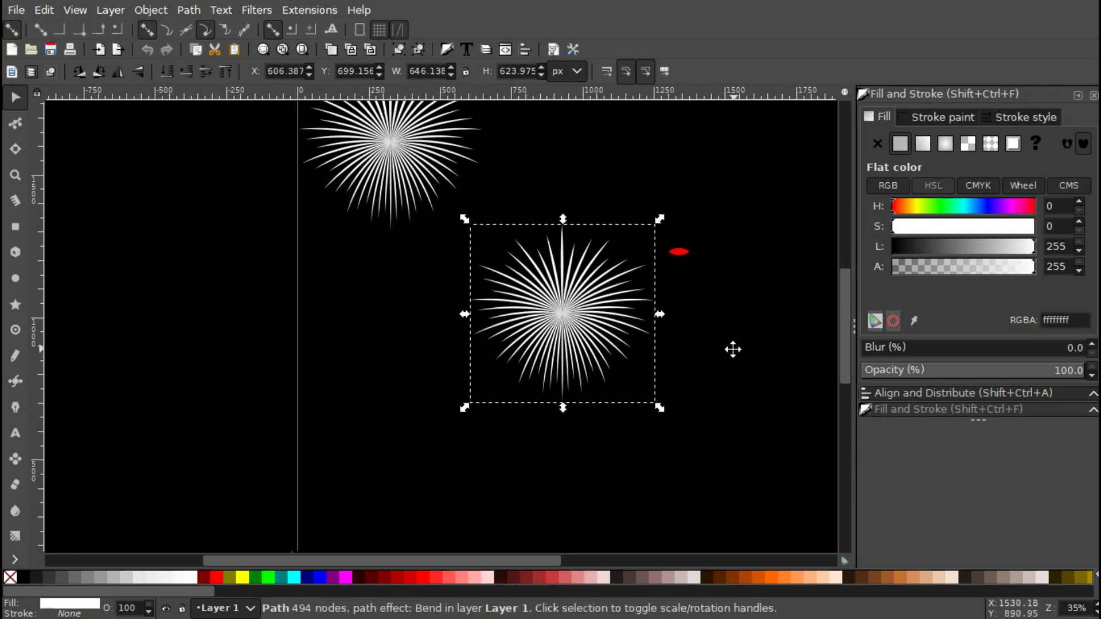
Delete the leftover red lens shape beside the starburst copy.
{"action": "scroll", "coordinate": [663, 273], "scroll_direction": "up", "scroll_amount": 2}
{"action": "left_click_drag", "start_coordinate": [714, 271], "coordinate": [654, 318]}
{"action": "left_click", "coordinate": [638, 272]}
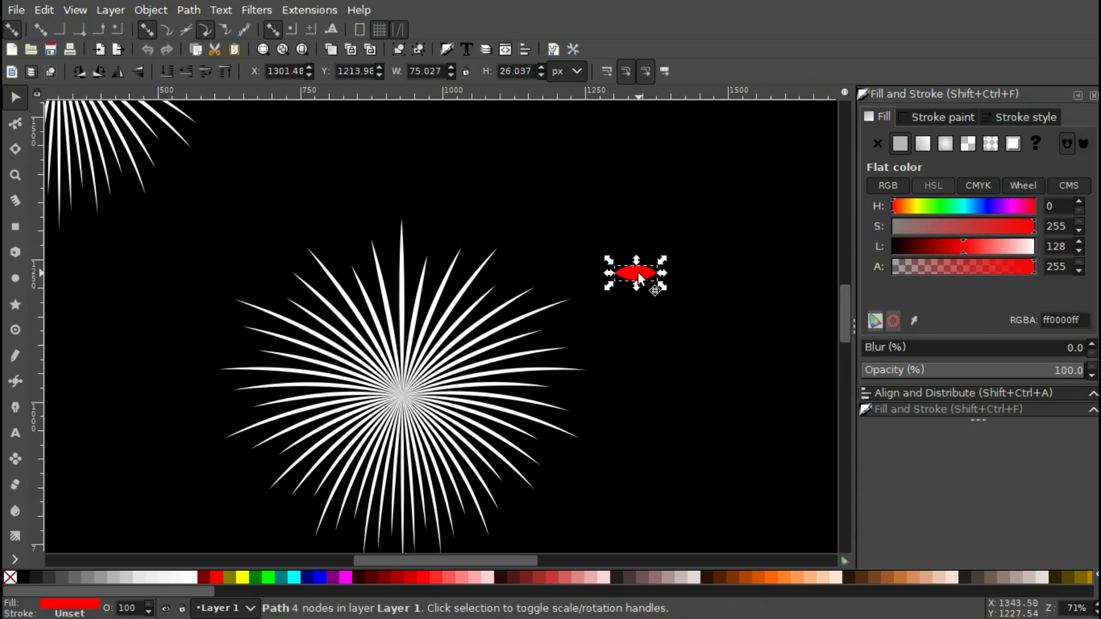
{"action": "right_click", "coordinate": [640, 277]}
{"action": "left_click", "coordinate": [663, 357]}
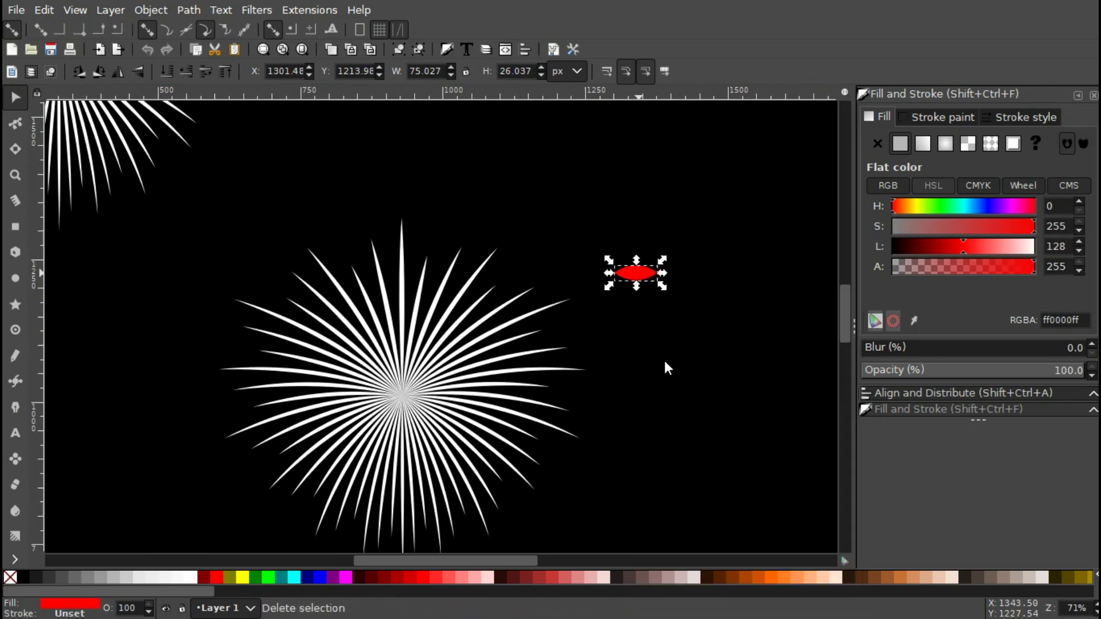
Move the starburst copy about 57 px right and 122 px up and give it a radial gradient fill.
{"action": "left_click_drag", "start_coordinate": [615, 365], "coordinate": [654, 347]}
{"action": "left_click_drag", "start_coordinate": [443, 374], "coordinate": [475, 304]}
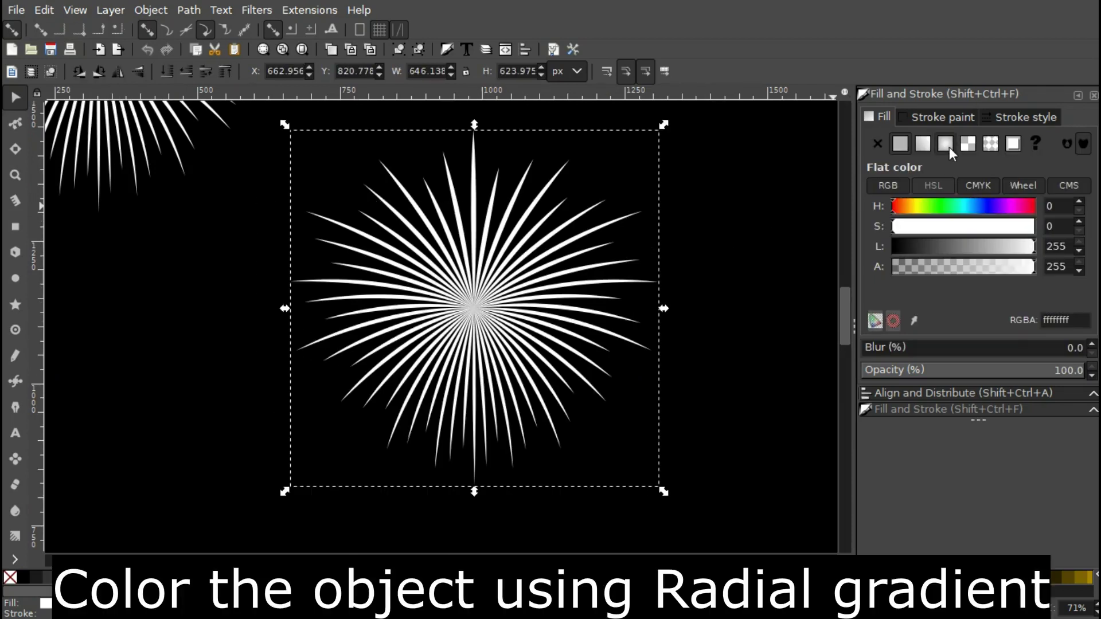
{"action": "left_click", "coordinate": [944, 143]}
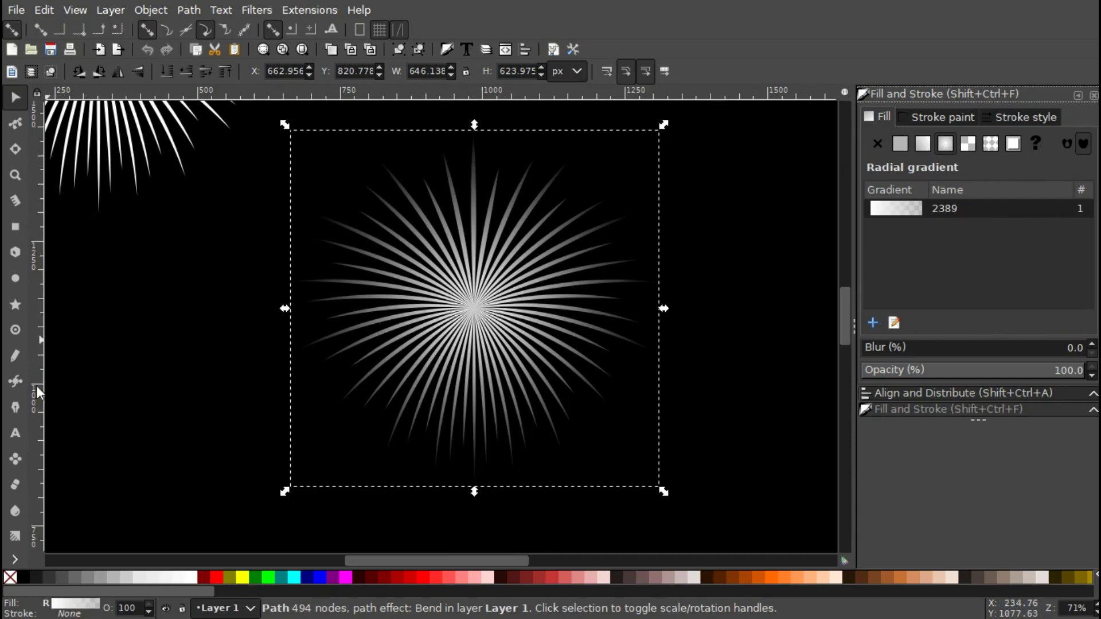
Make the gradient's outer stop fully opaque yellow, with hue 45, saturation 255, lightness 156 and alpha 255.
{"action": "left_click", "coordinate": [16, 534]}
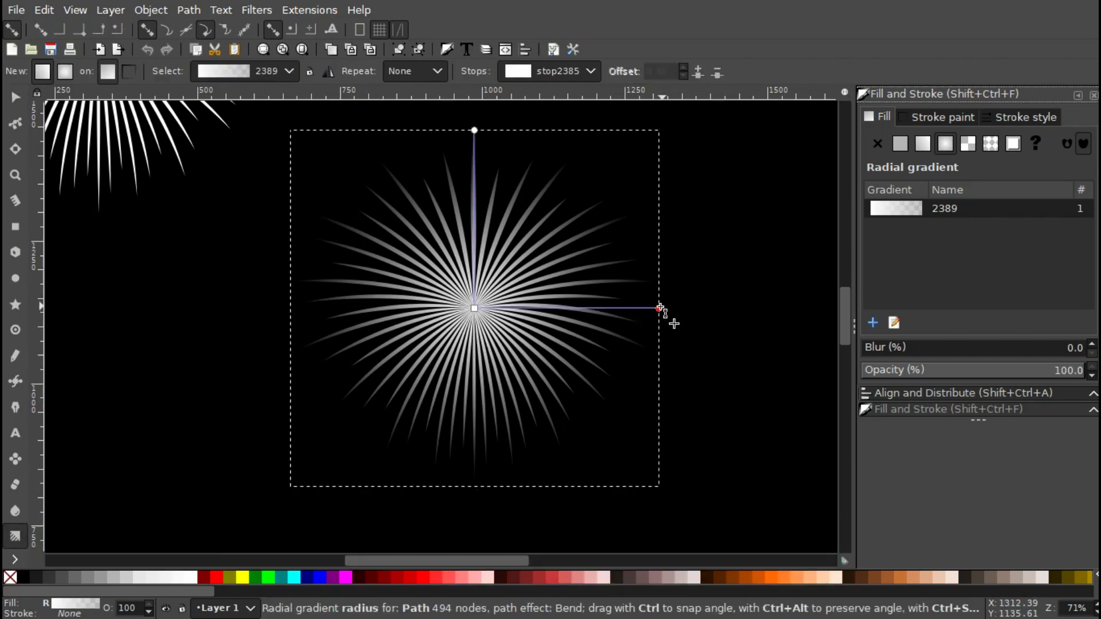
{"action": "left_click", "coordinate": [660, 308]}
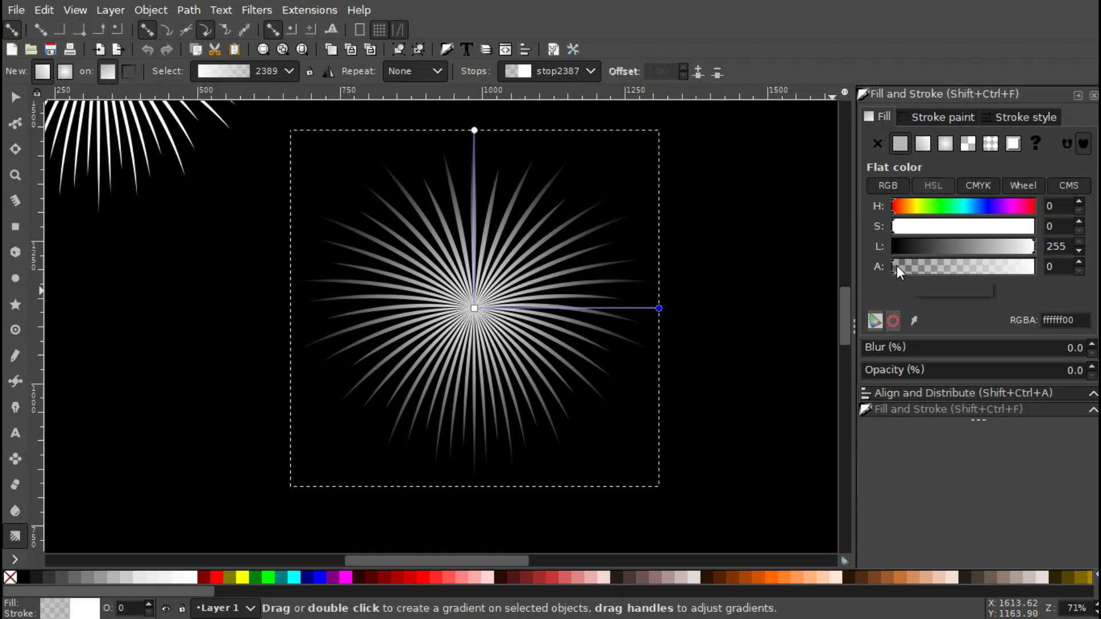
{"action": "left_click_drag", "start_coordinate": [898, 269], "coordinate": [1043, 270]}
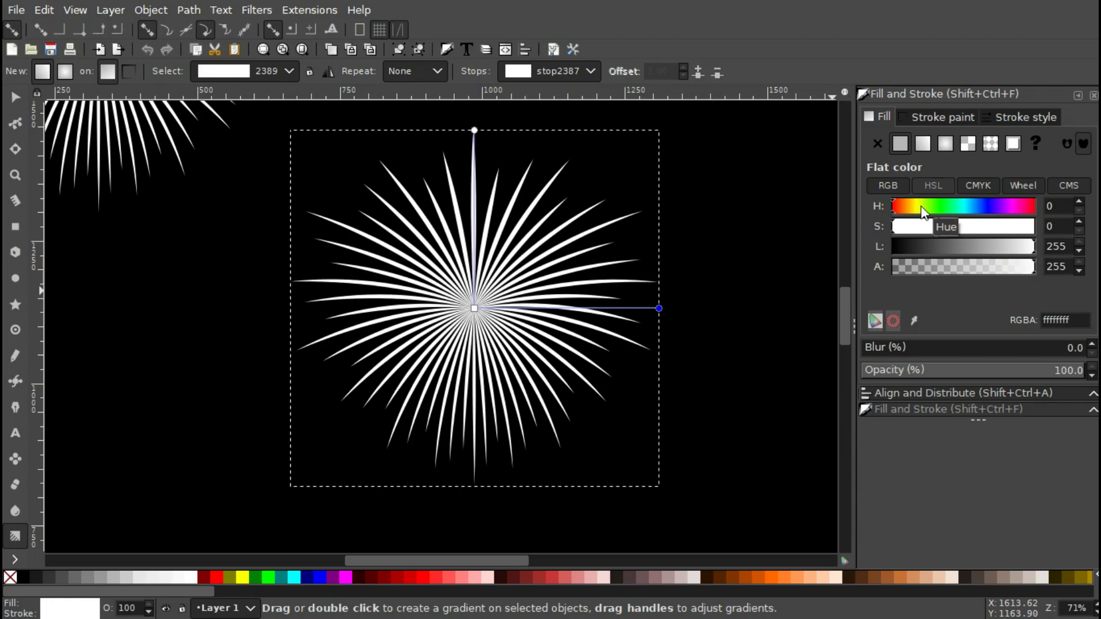
{"action": "left_click", "coordinate": [919, 211]}
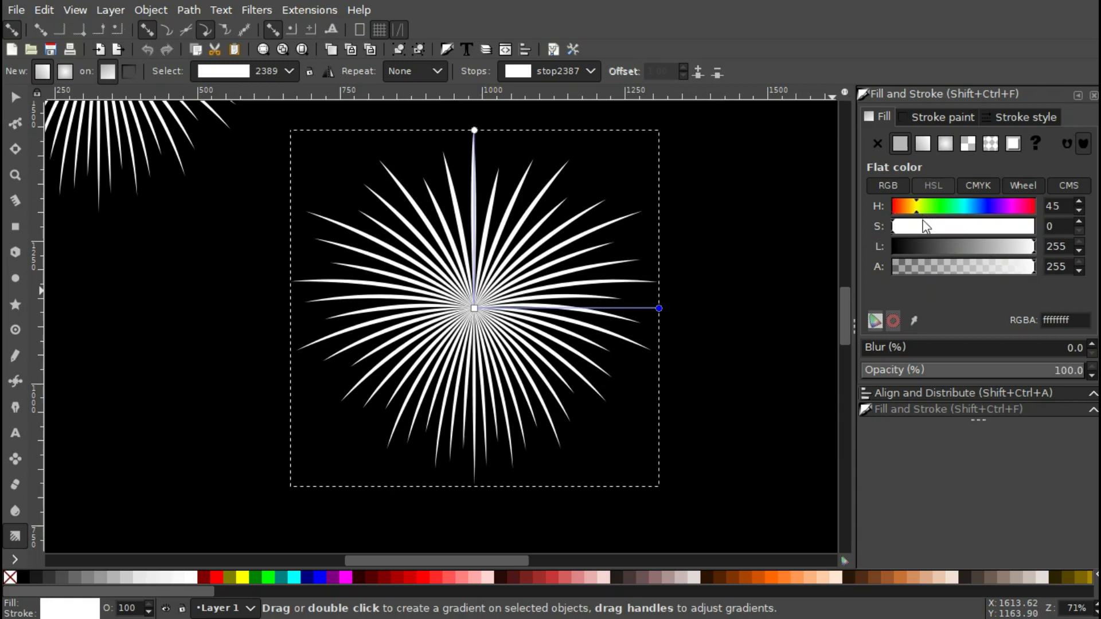
{"action": "left_click_drag", "start_coordinate": [929, 229], "coordinate": [1034, 228]}
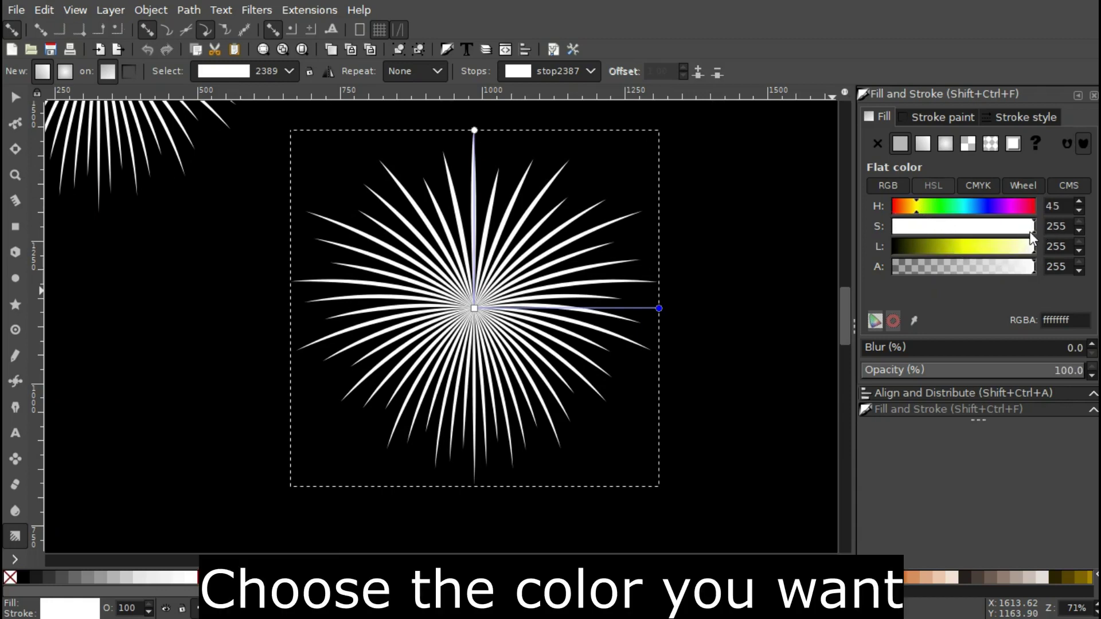
{"action": "left_click", "coordinate": [980, 247]}
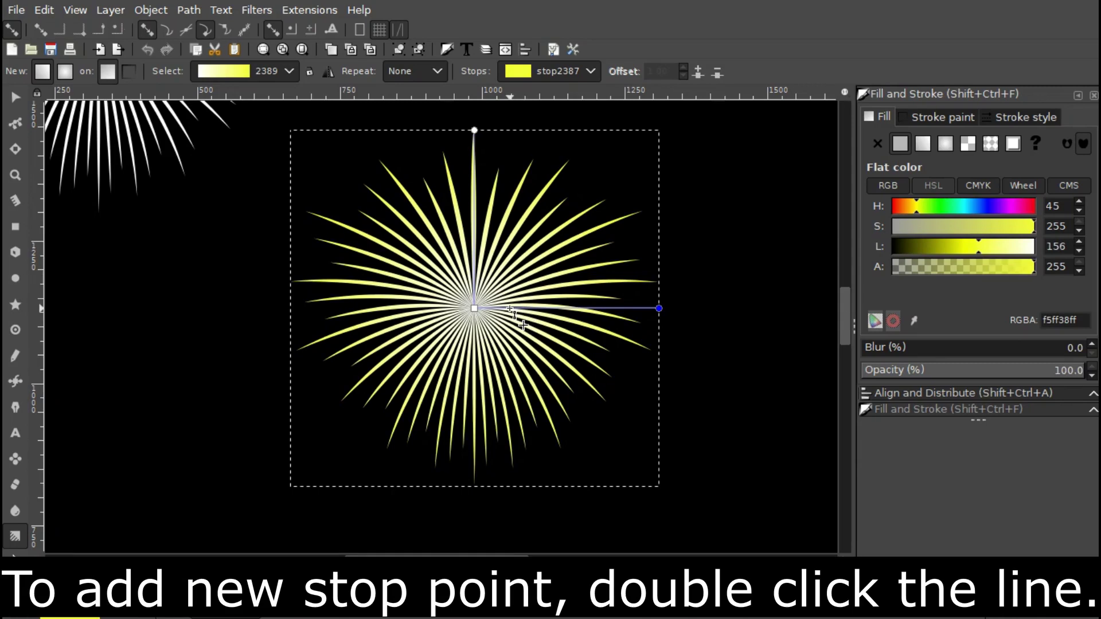
Add a middle stop near the center of the starburst's radial gradient and set its lightness to 174.
{"action": "double_click", "coordinate": [508, 308]}
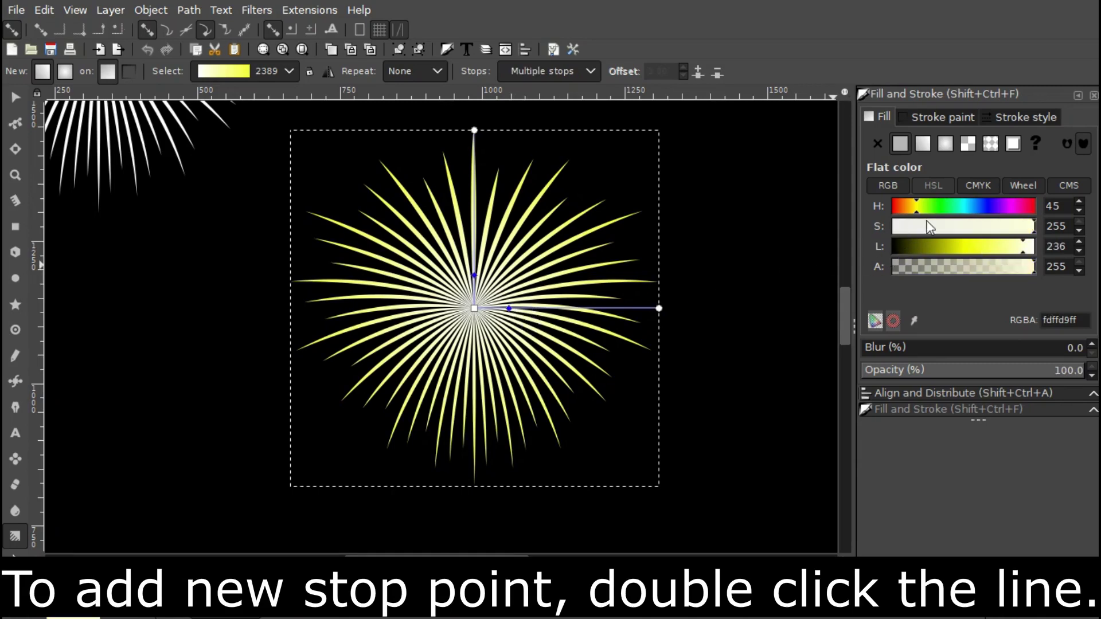
{"action": "left_click", "coordinate": [990, 247]}
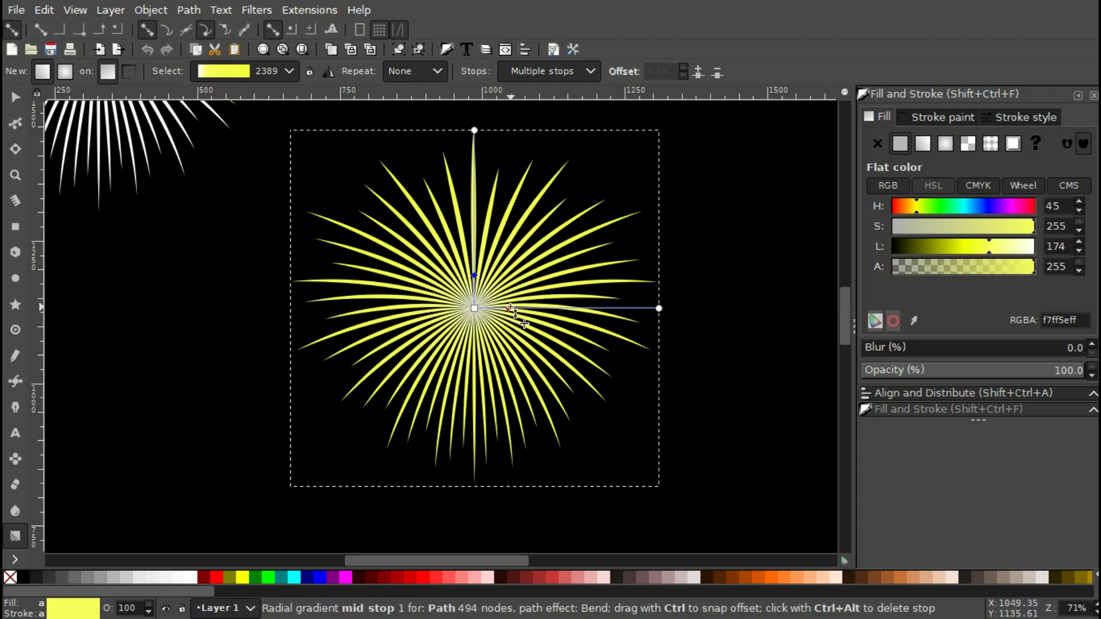
{"action": "left_click", "coordinate": [474, 308]}
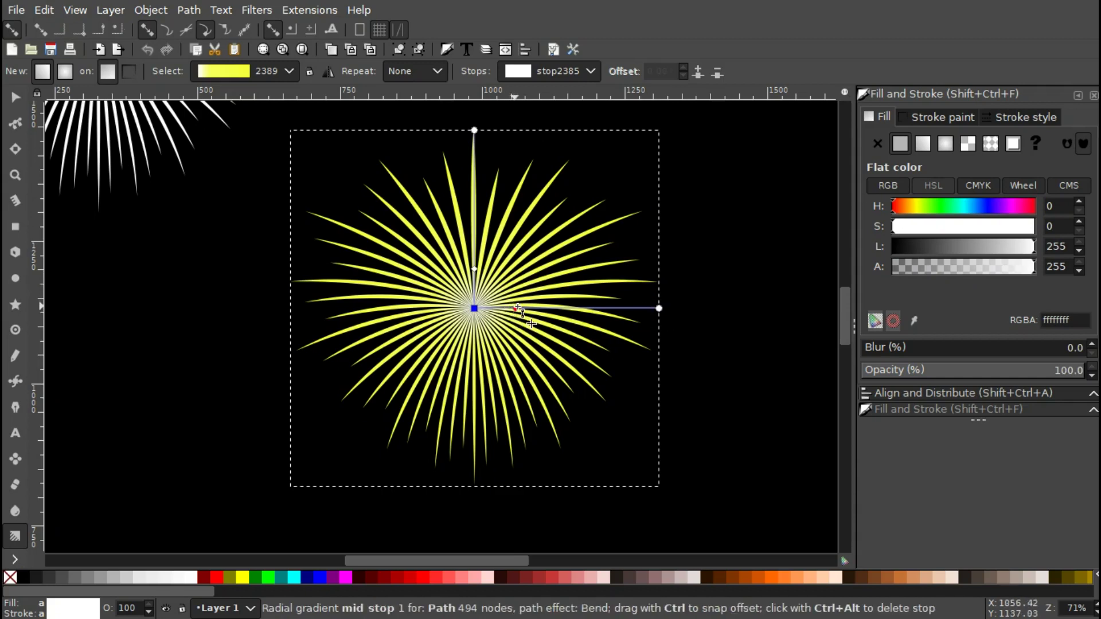
Shift the inner middle stop slightly outward and add a second middle stop in green, hue 78, at about offset 0.45.
{"action": "left_click", "coordinate": [525, 309]}
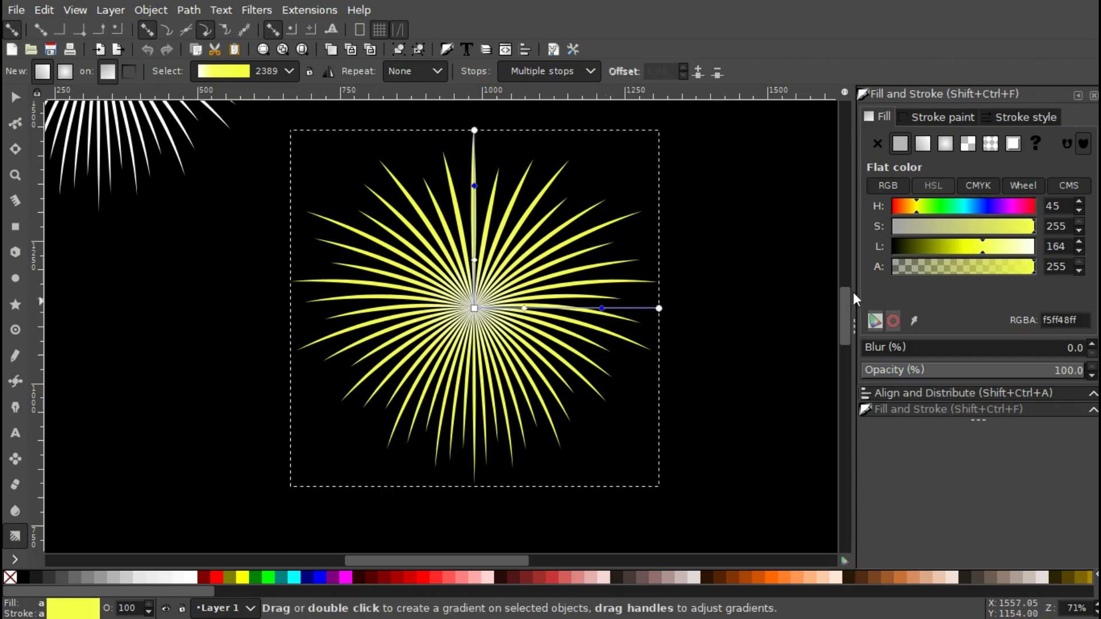
{"action": "left_click", "coordinate": [937, 210]}
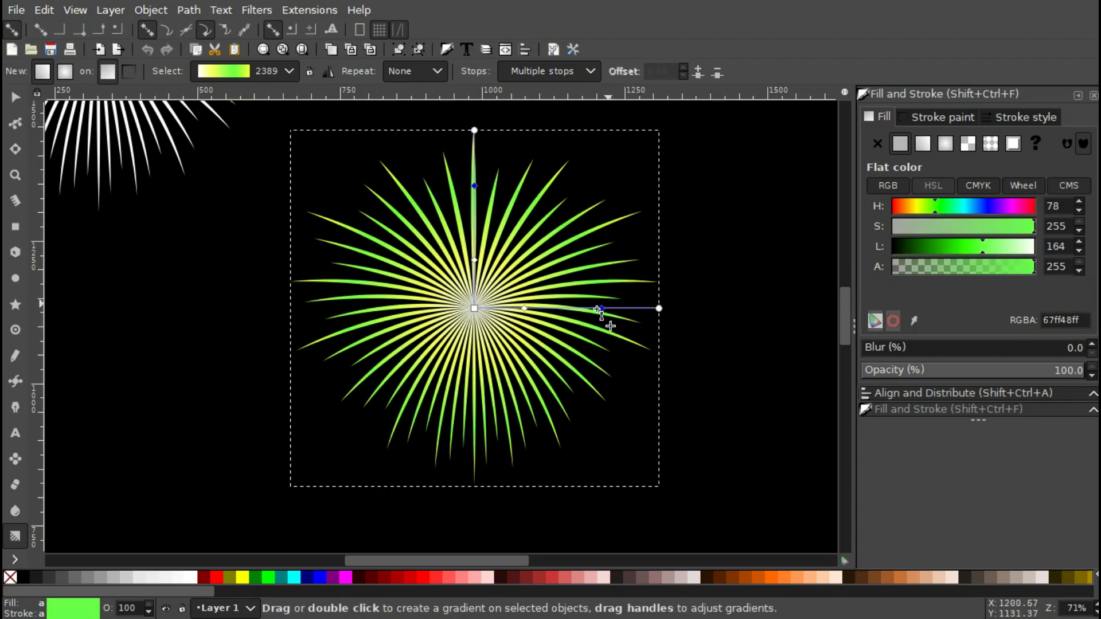
{"action": "left_click_drag", "start_coordinate": [583, 309], "coordinate": [559, 309]}
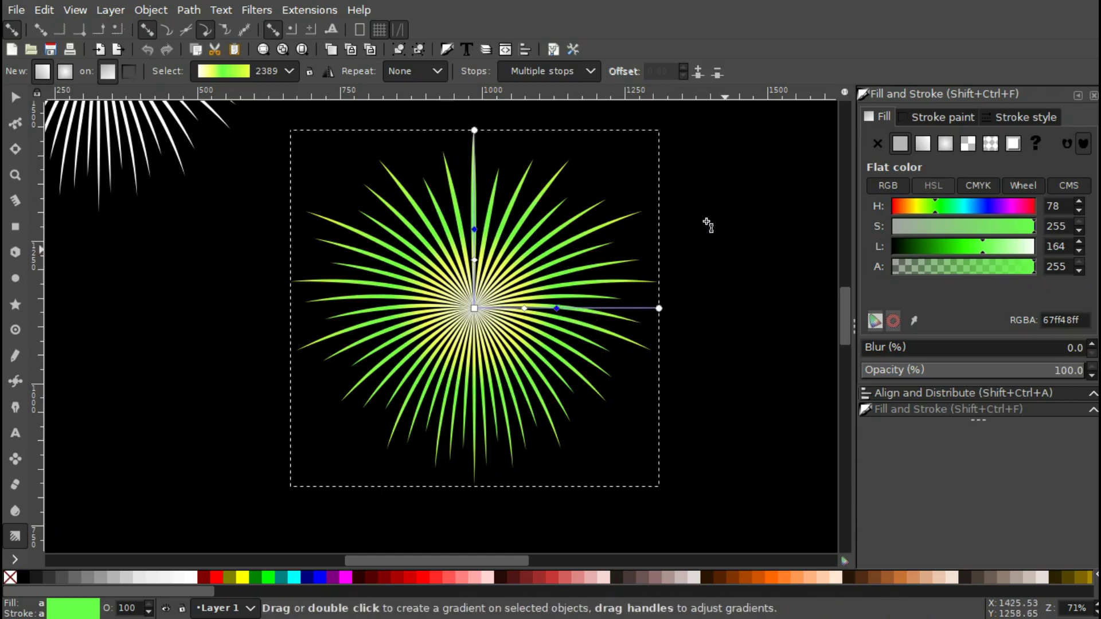
Move the yellow-green starburst to the page's upper right, at about X 1008, Y 1044 px.
{"action": "key", "text": "s"}
{"action": "scroll", "coordinate": [172, 264], "scroll_direction": "down", "scroll_amount": 2}
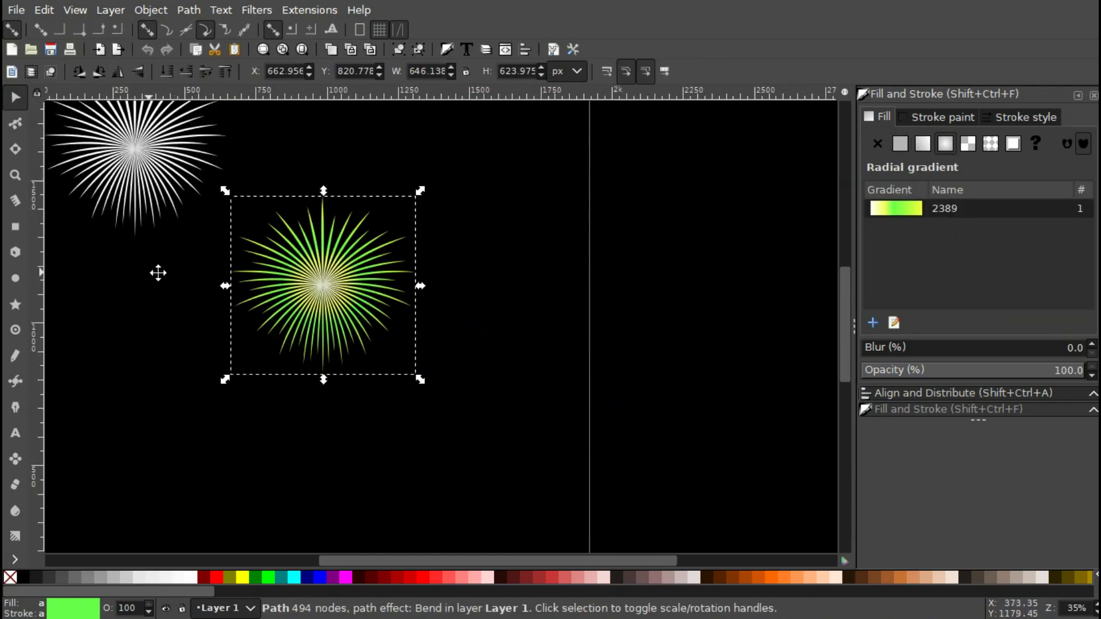
{"action": "left_click_drag", "start_coordinate": [158, 272], "coordinate": [339, 322]}
{"action": "left_click_drag", "start_coordinate": [499, 339], "coordinate": [604, 273]}
{"action": "left_click", "coordinate": [306, 198]}
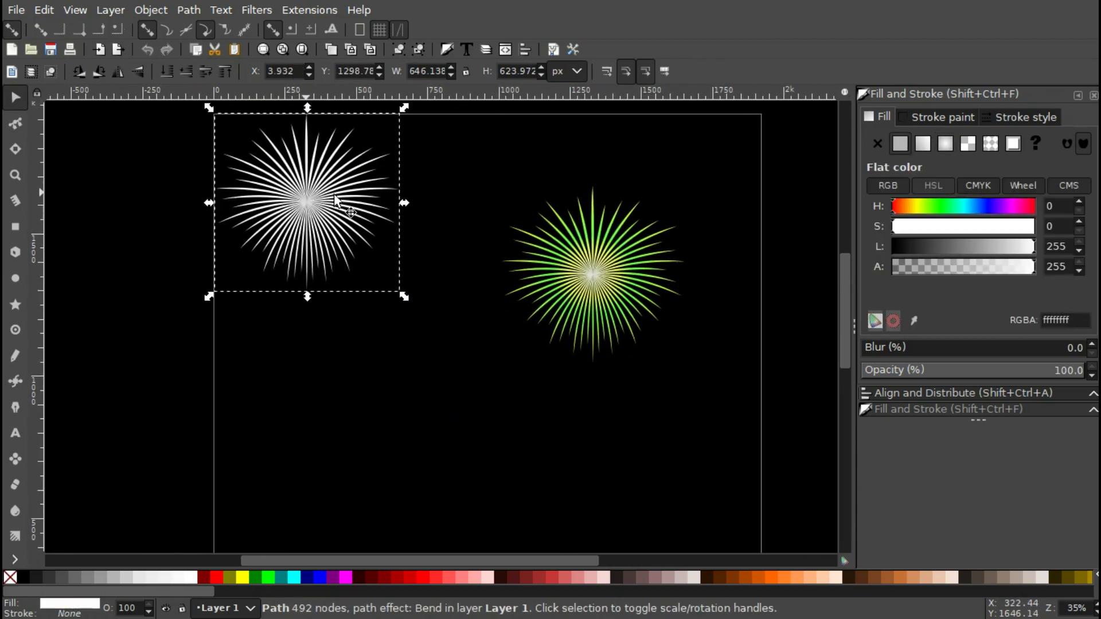
Duplicate the yellow-green starburst and place the copy lower left of it, at about X 478, Y 709 px.
{"action": "left_click", "coordinate": [601, 275]}
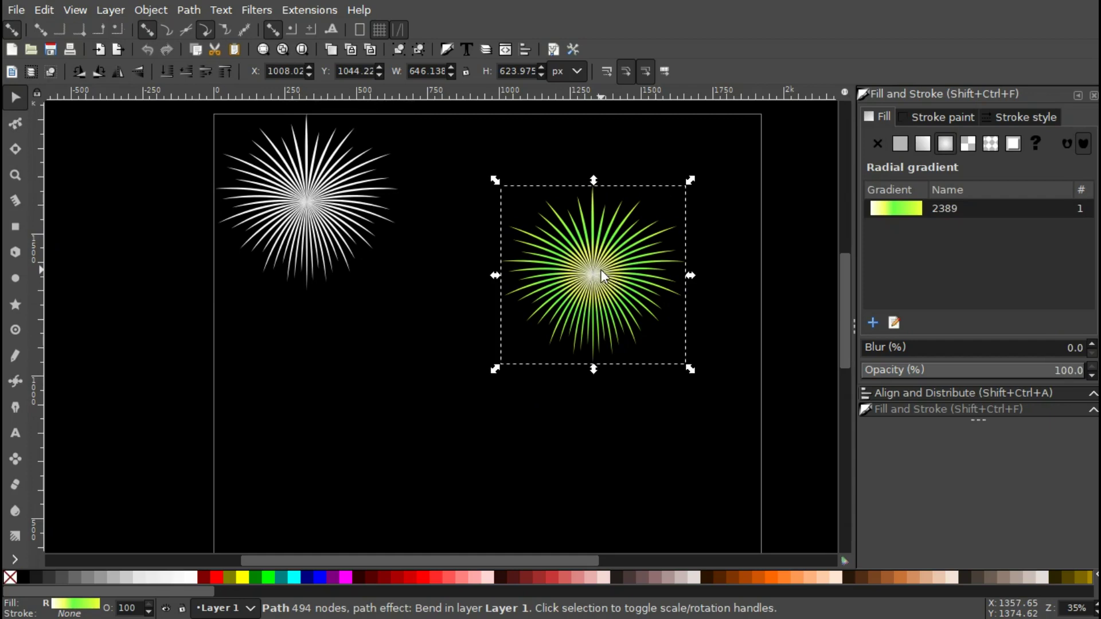
{"action": "right_click", "coordinate": [601, 271]}
{"action": "left_click", "coordinate": [627, 337]}
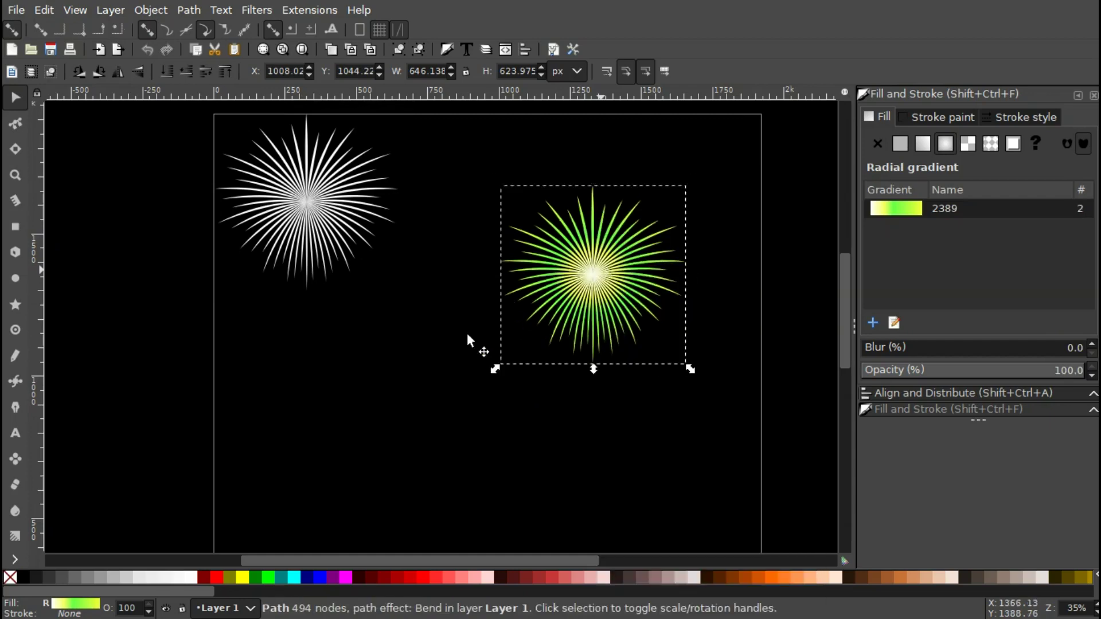
{"action": "left_click_drag", "start_coordinate": [467, 340], "coordinate": [359, 400]}
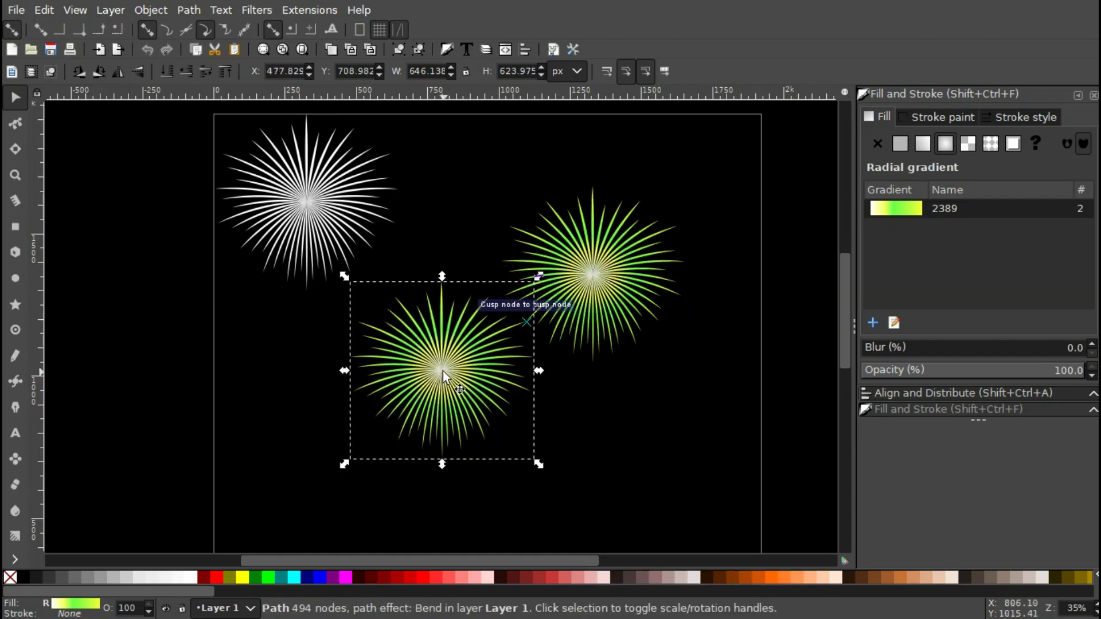
Recolor the copy's gradient with a magenta outer stop and a blue outer middle stop.
{"action": "scroll", "coordinate": [443, 372], "scroll_direction": "up", "scroll_amount": 2}
{"action": "left_click_drag", "start_coordinate": [442, 361], "coordinate": [428, 367]}
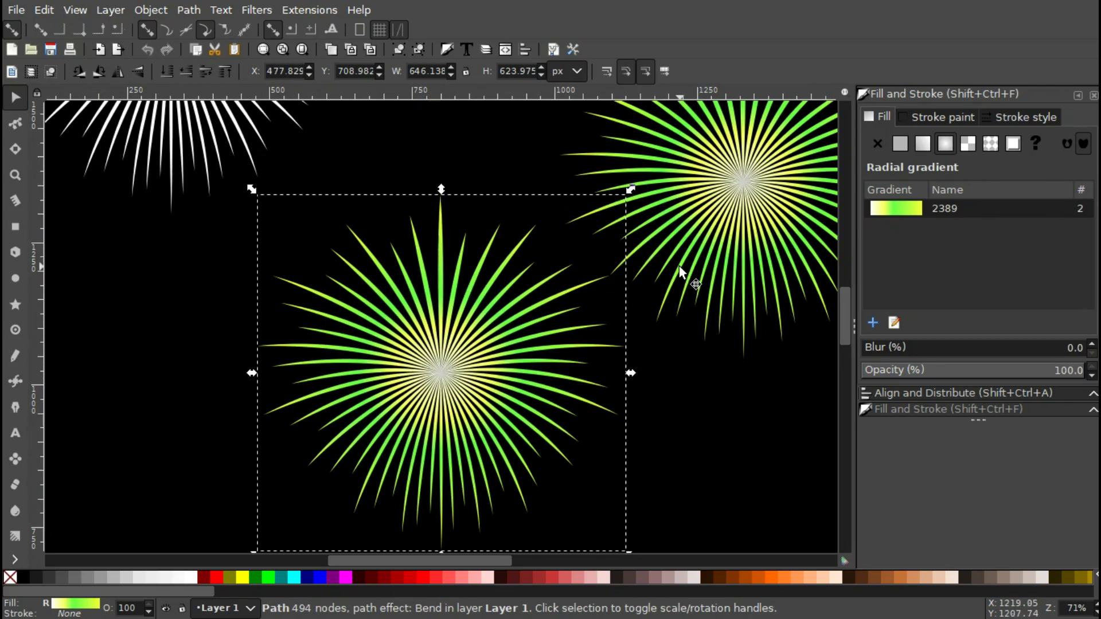
{"action": "key", "text": "g"}
{"action": "left_click", "coordinate": [626, 373]}
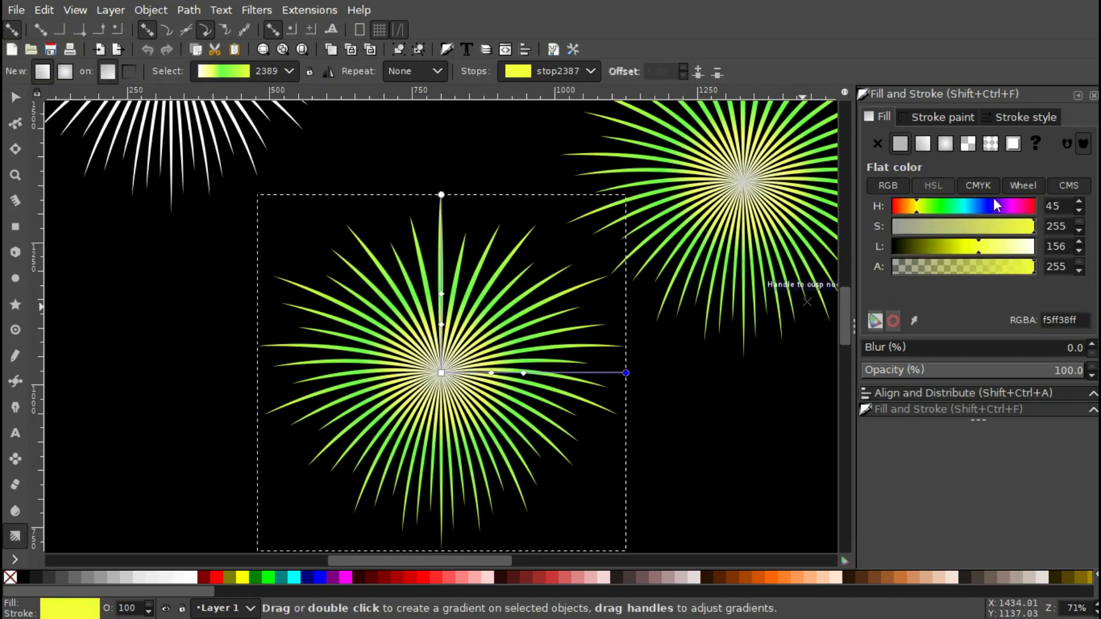
{"action": "left_click", "coordinate": [1009, 207]}
{"action": "left_click", "coordinate": [523, 373]}
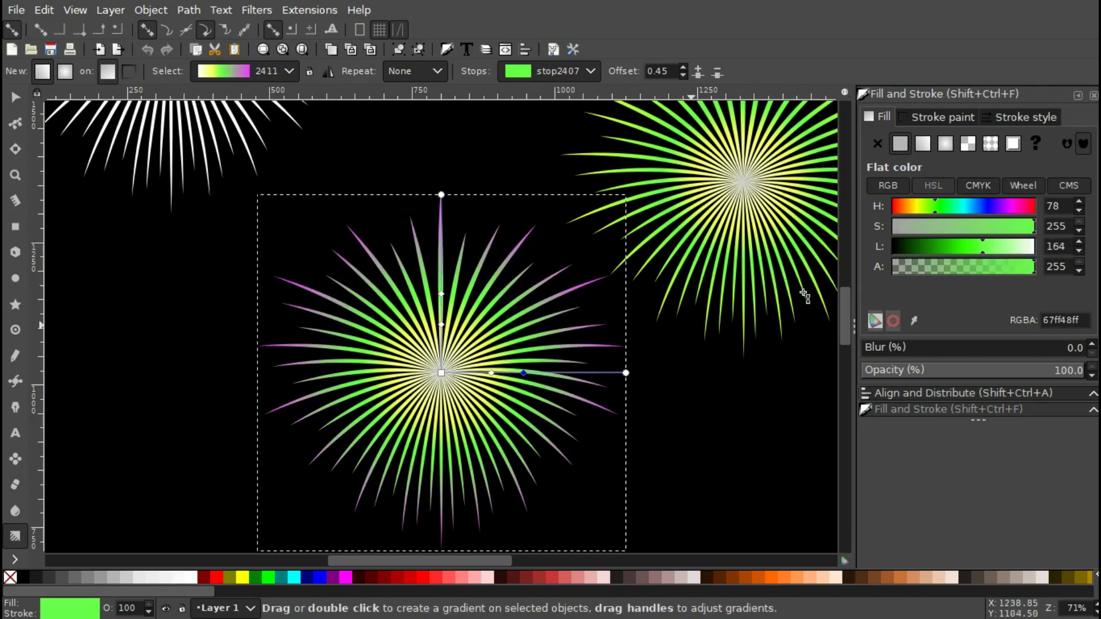
{"action": "left_click", "coordinate": [984, 209]}
Make the copy's inner middle stop cyan with hue 130, and spread the middle stops apart, placing the cyan one at offset 0.16.
{"action": "left_click", "coordinate": [491, 373]}
{"action": "left_click", "coordinate": [965, 208]}
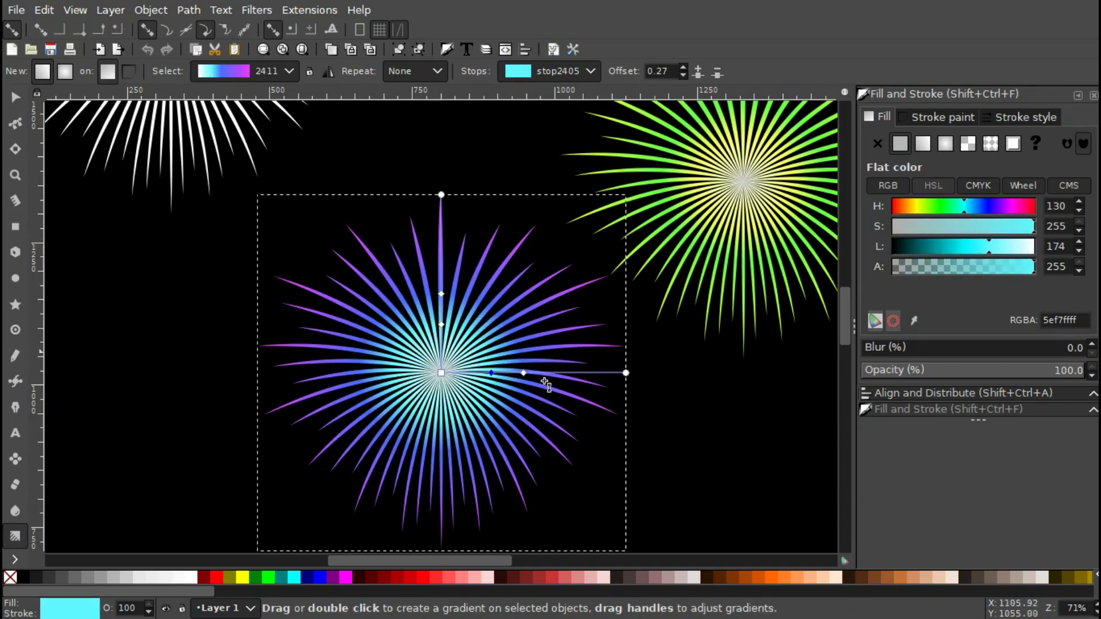
{"action": "left_click_drag", "start_coordinate": [523, 373], "coordinate": [470, 373]}
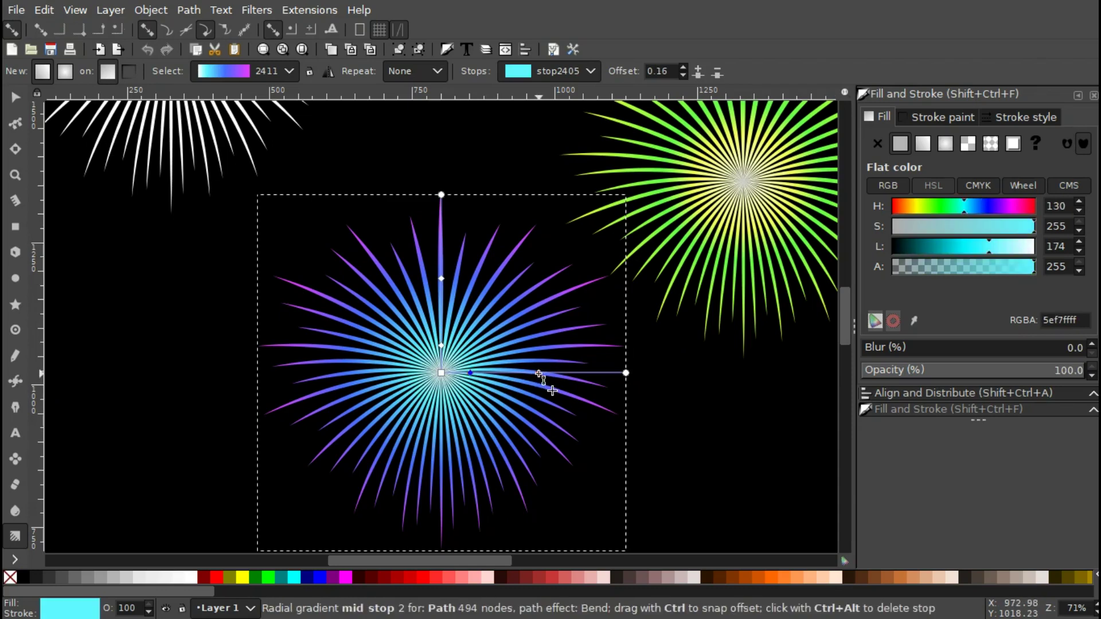
Move the white starburst to about X 123, Y 1081 px and give it a radial gradient fill.
{"action": "key", "text": "s"}
{"action": "key", "text": "minus"}
{"action": "key", "text": "minus"}
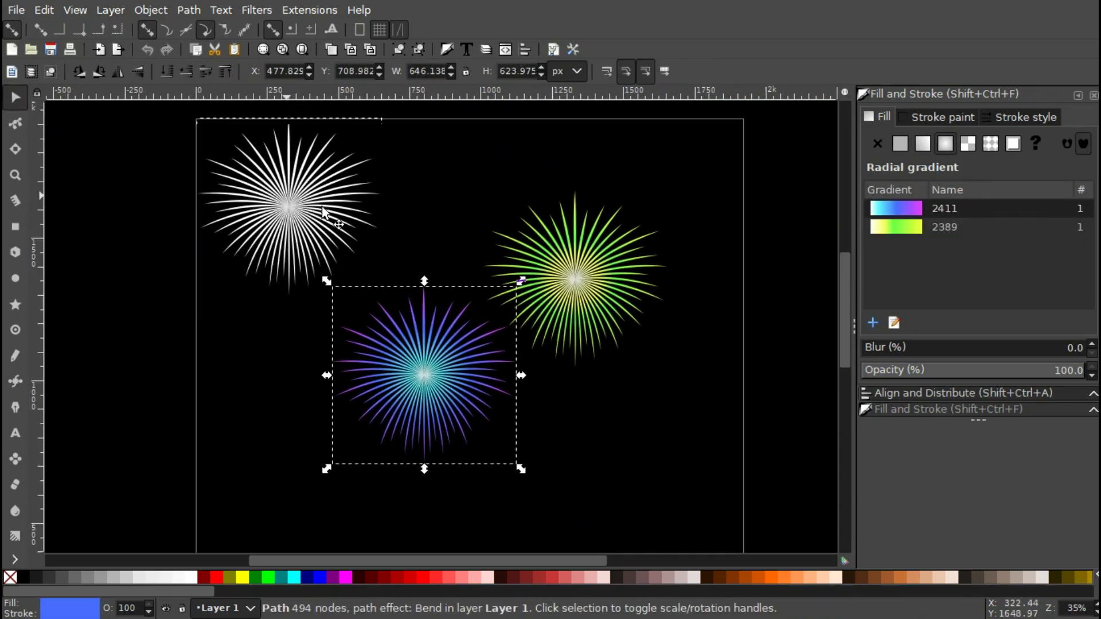
{"action": "left_click_drag", "start_coordinate": [323, 212], "coordinate": [358, 274]}
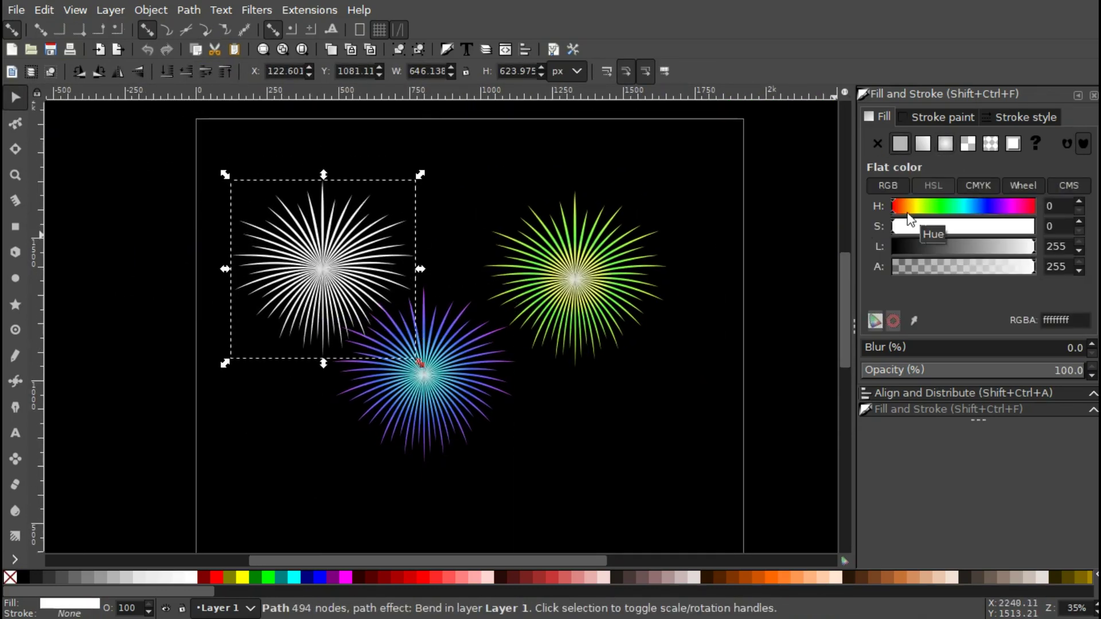
{"action": "left_click", "coordinate": [945, 144]}
{"action": "key", "text": "g"}
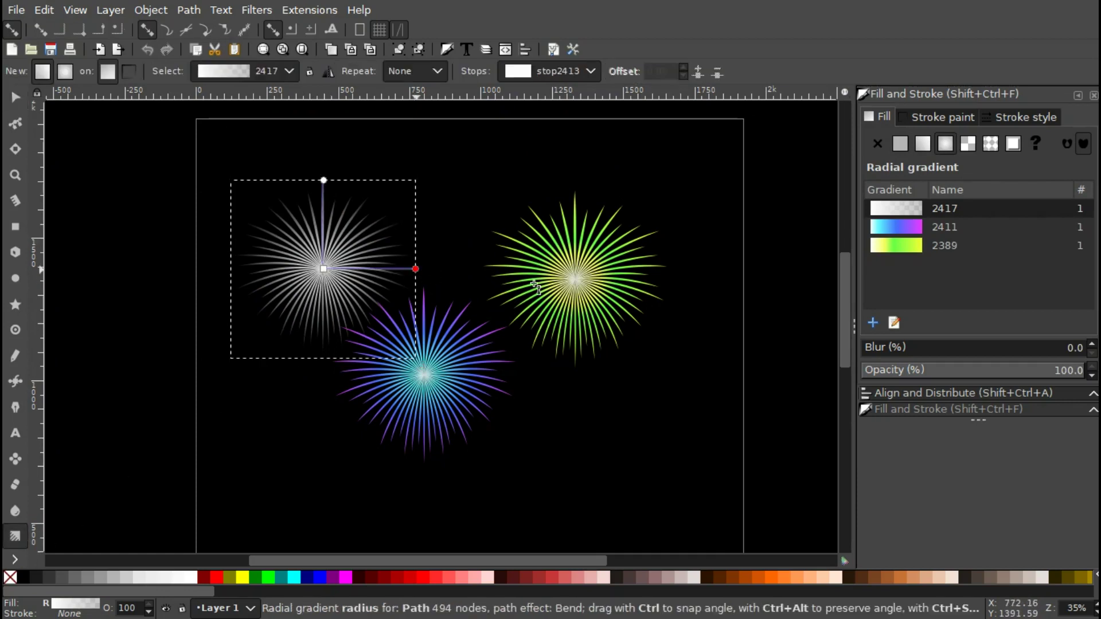
Make the new gradient's outer stop opaque red with hue 0, saturation 255, lightness 150 and alpha 255.
{"action": "left_click", "coordinate": [1034, 266]}
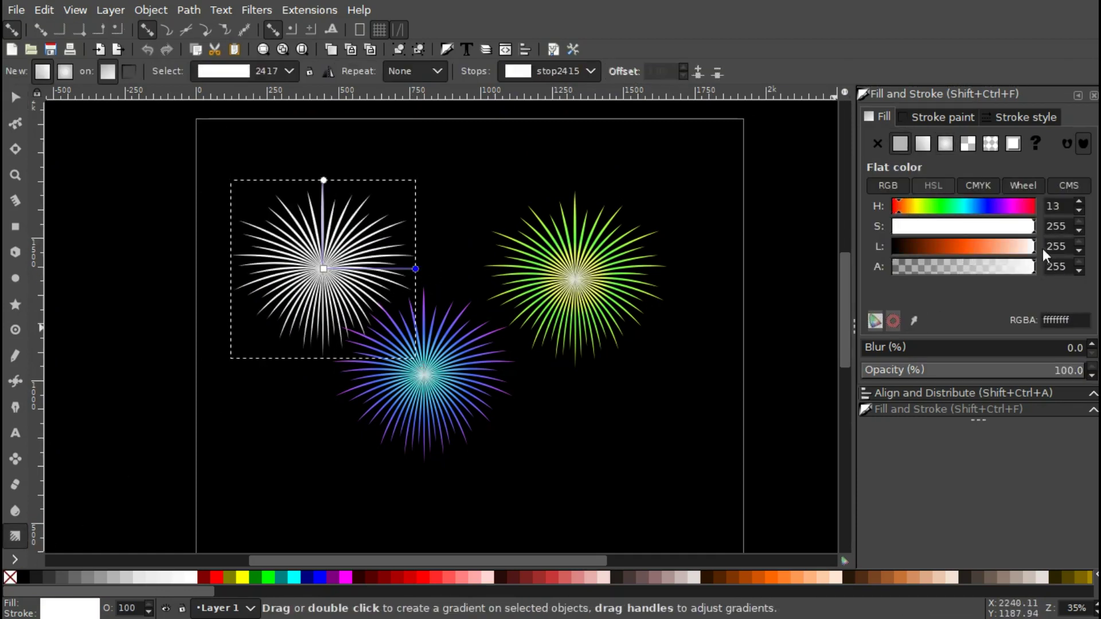
{"action": "left_click", "coordinate": [980, 246]}
{"action": "left_click", "coordinate": [895, 206]}
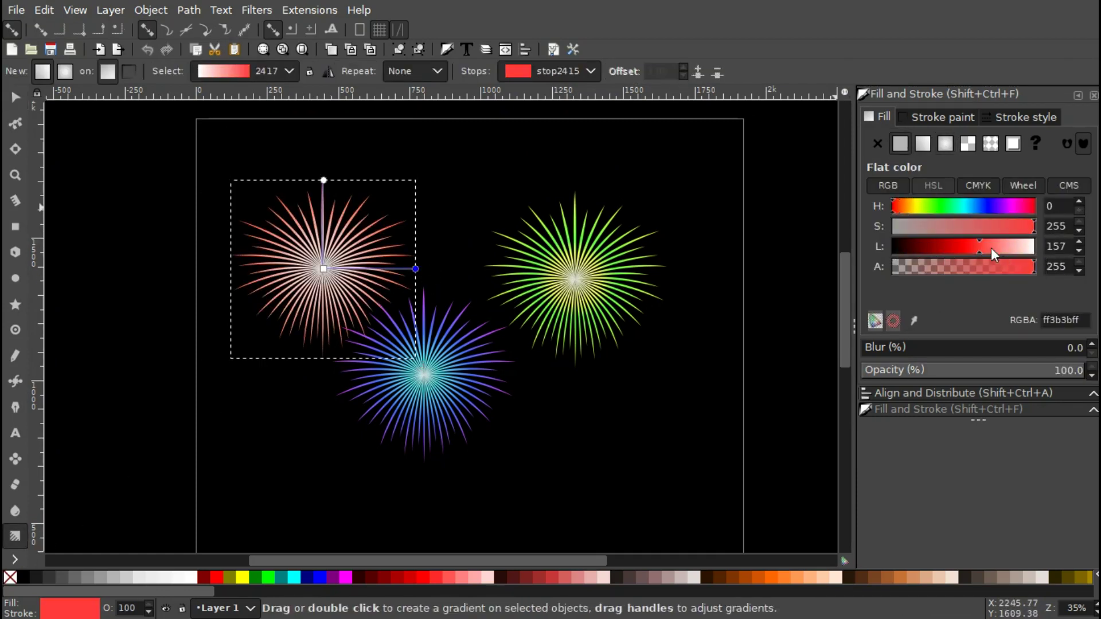
{"action": "left_click", "coordinate": [976, 246]}
Add a pink middle stop with lightness 208 near the red gradient's center and set the outer stop's lightness to 116.
{"action": "scroll", "coordinate": [328, 276], "scroll_direction": "up", "scroll_amount": 2, "text": "ctrl"}
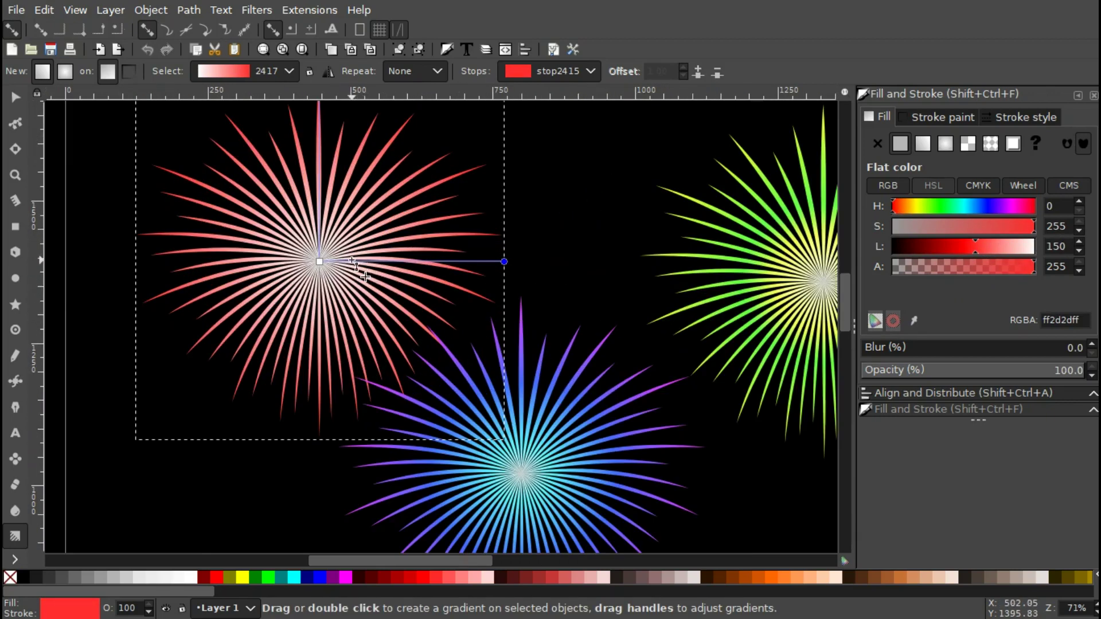
{"action": "double_click", "coordinate": [319, 231]}
{"action": "left_click", "coordinate": [996, 246]}
{"action": "left_click", "coordinate": [1010, 246]}
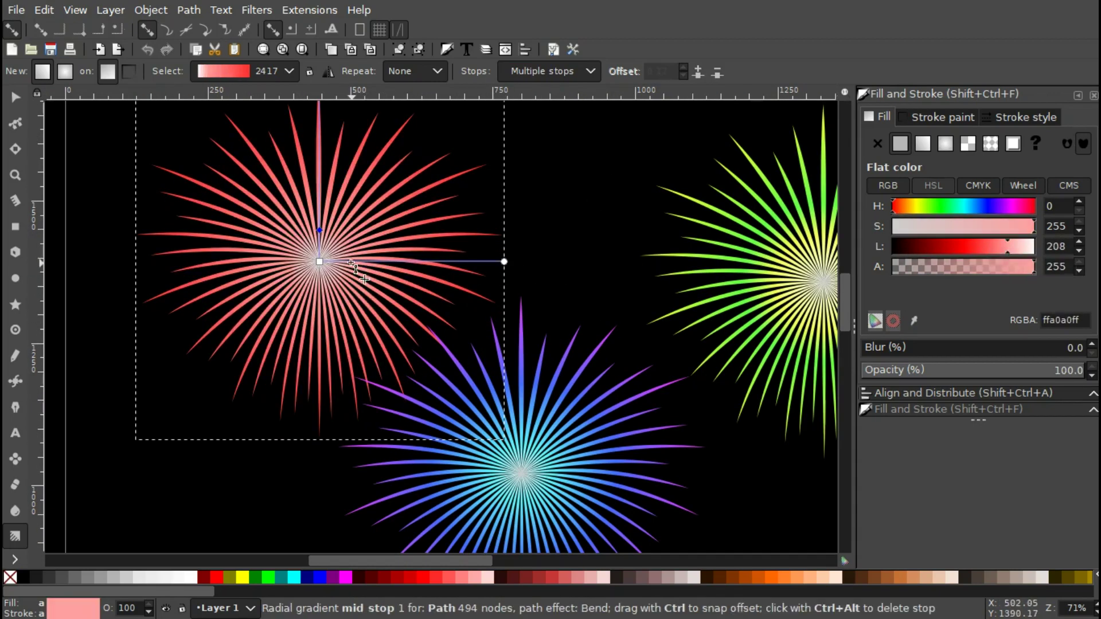
{"action": "left_click", "coordinate": [504, 261]}
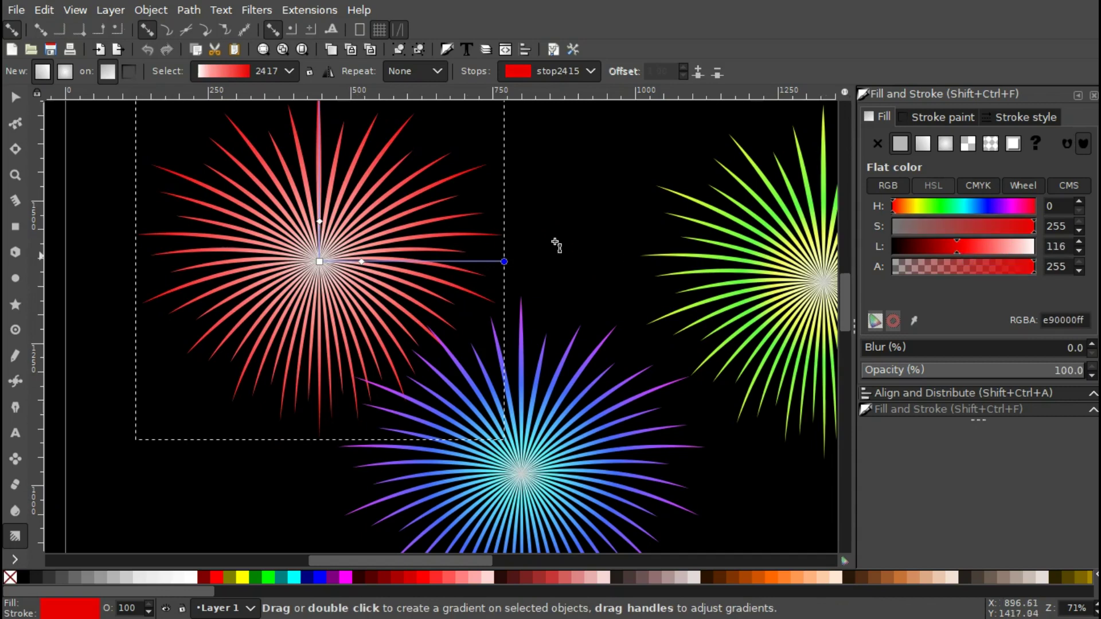
Cluster the three starbursts by shifting the blue one right and up, the red one about 99 px right and 11 px up, and the green one left.
{"action": "scroll", "coordinate": [590, 225], "scroll_direction": "down", "scroll_amount": 2, "text": "ctrl"}
{"action": "left_click", "coordinate": [15, 97]}
{"action": "left_click_drag", "start_coordinate": [566, 363], "coordinate": [482, 324]}
{"action": "left_click_drag", "start_coordinate": [374, 236], "coordinate": [402, 233]}
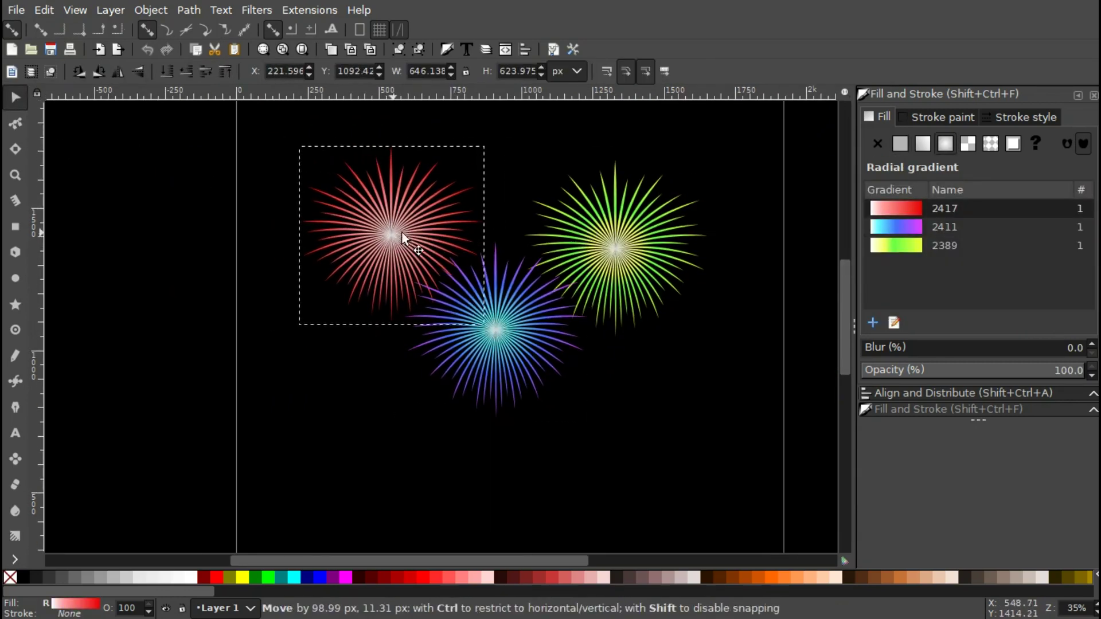
{"action": "left_click_drag", "start_coordinate": [564, 251], "coordinate": [539, 242]}
Deselect everything and examine the finished cluster of three fireworks.
{"action": "scroll", "coordinate": [473, 227], "scroll_direction": "down", "scroll_amount": 1, "text": "ctrl"}
{"action": "scroll", "coordinate": [441, 266], "scroll_direction": "up", "scroll_amount": 2}
{"action": "scroll", "coordinate": [439, 266], "scroll_direction": "right", "scroll_amount": 1}
{"action": "scroll", "coordinate": [438, 267], "scroll_direction": "up", "scroll_amount": 1, "text": "ctrl"}
{"action": "scroll", "coordinate": [437, 266], "scroll_direction": "down", "scroll_amount": 1}
{"action": "left_click", "coordinate": [246, 164]}
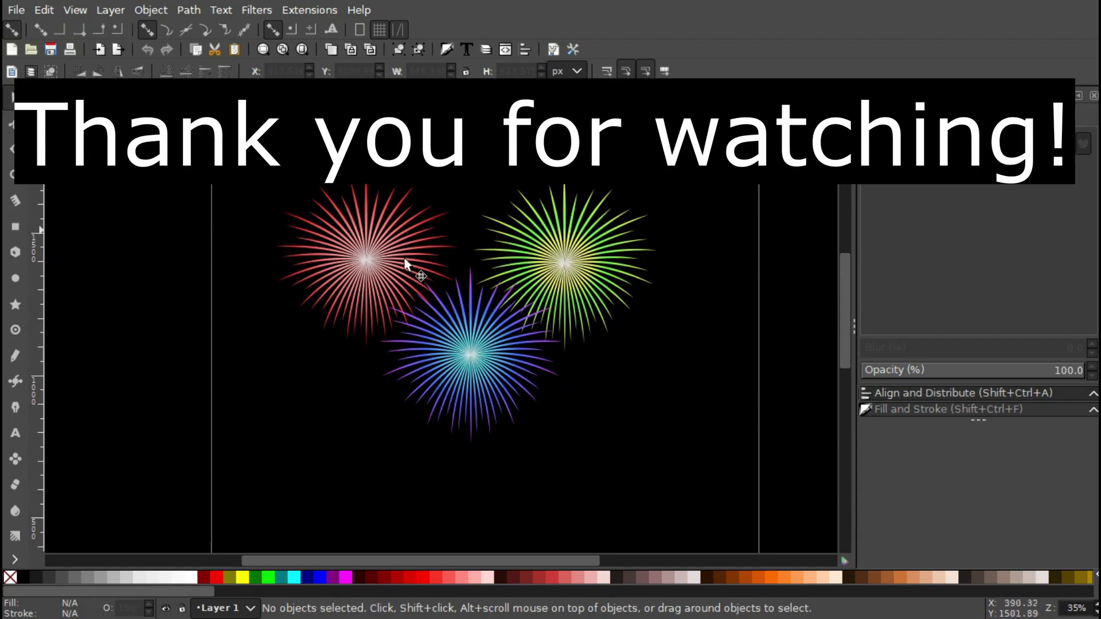
{"action": "scroll", "coordinate": [421, 261], "scroll_direction": "up", "scroll_amount": 1}
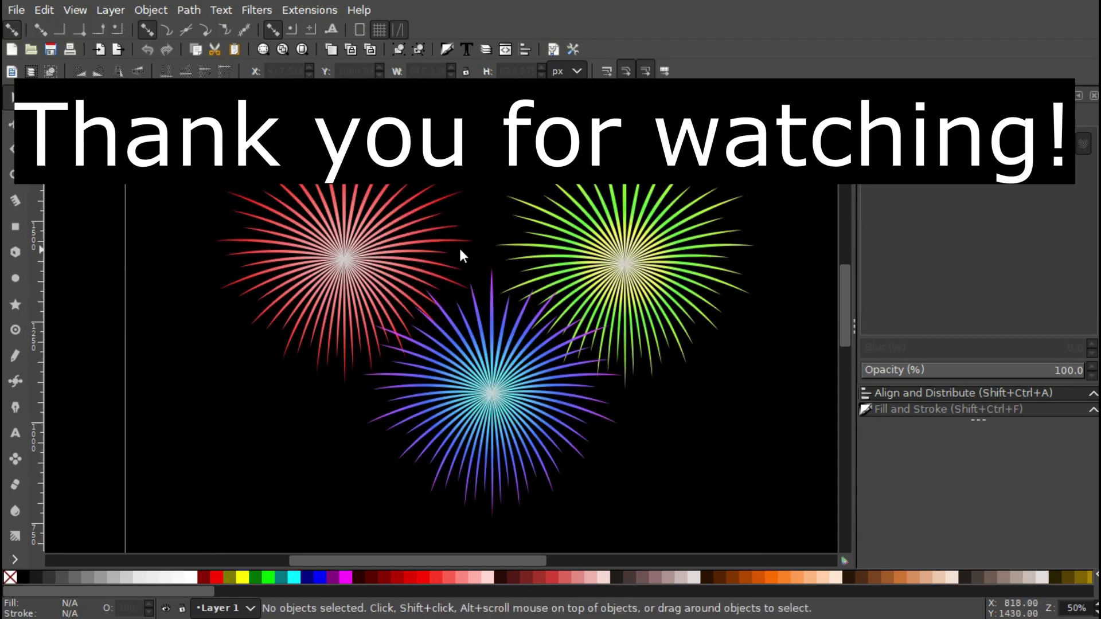